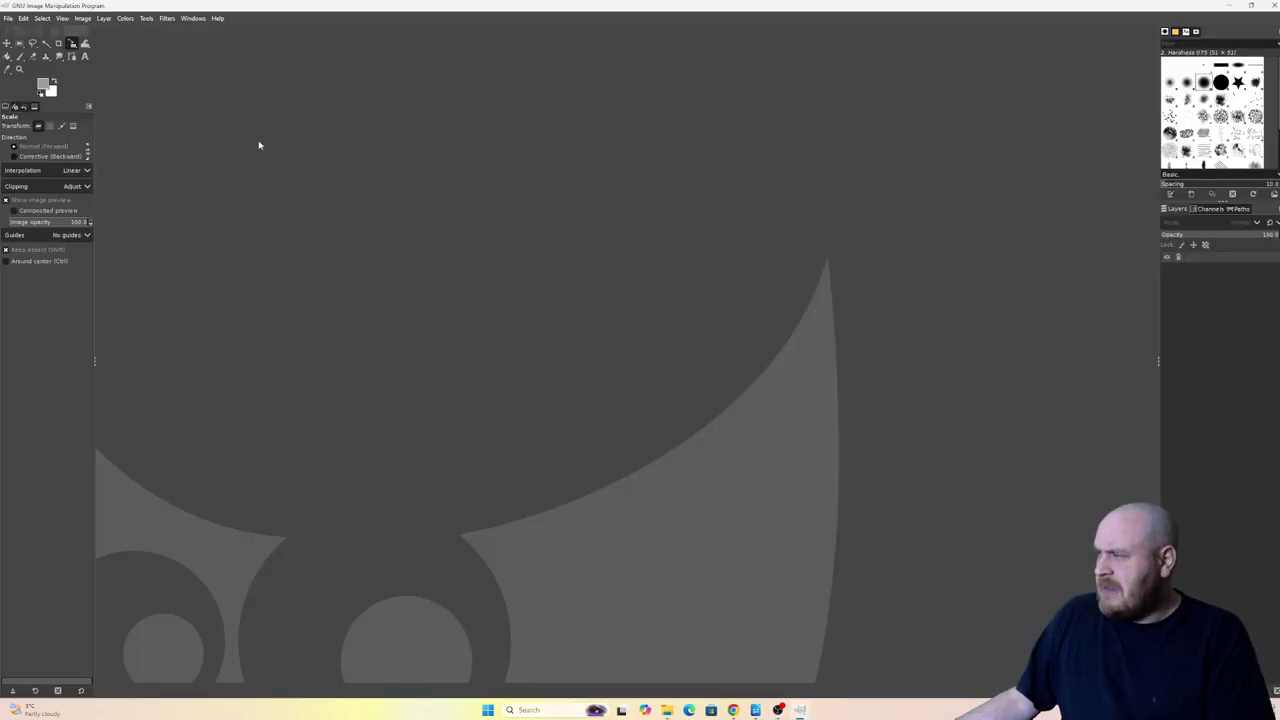
Create a new blank 1280×720 image in GIMP, then minimize GIMP.
click(8, 18)
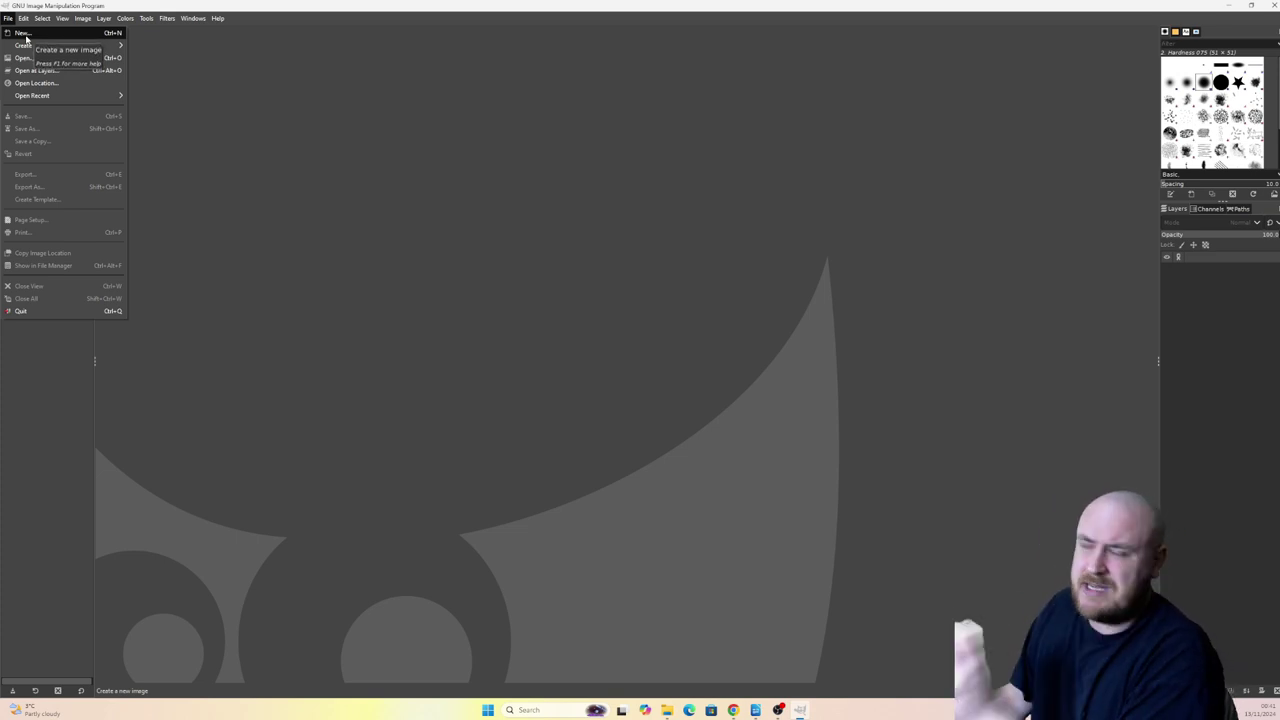
click(26, 36)
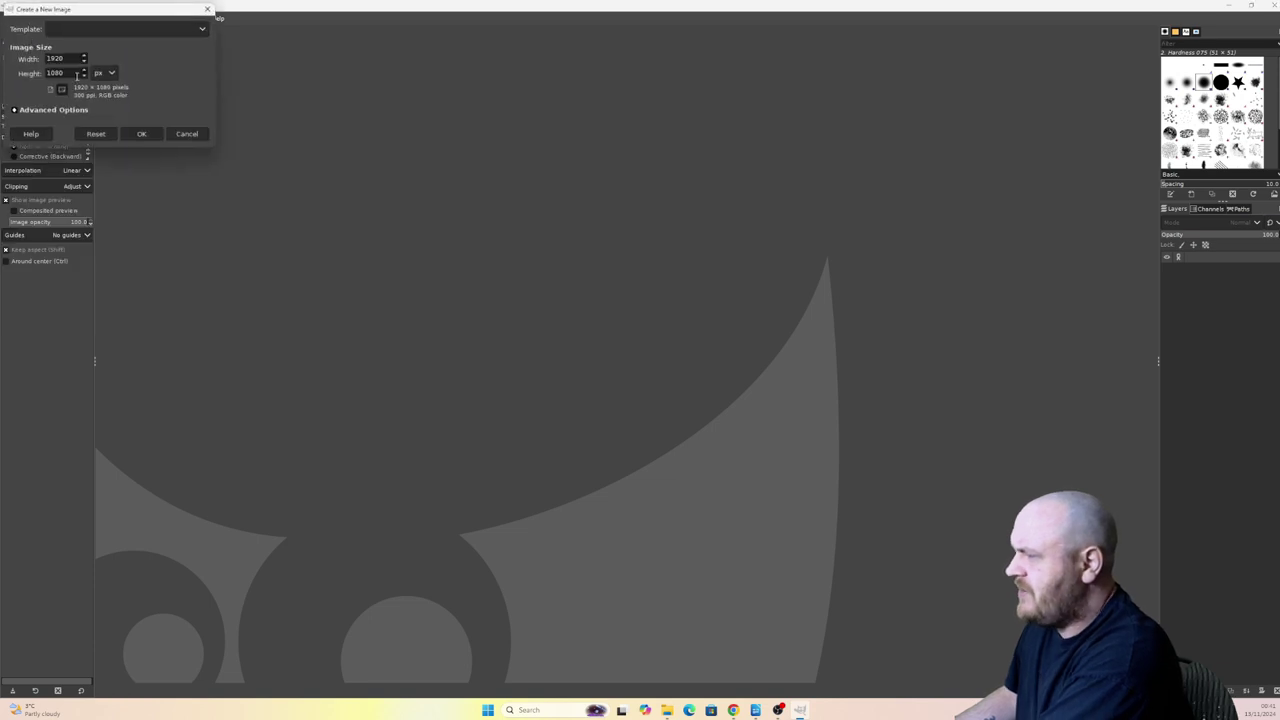
text(128)
text(720)
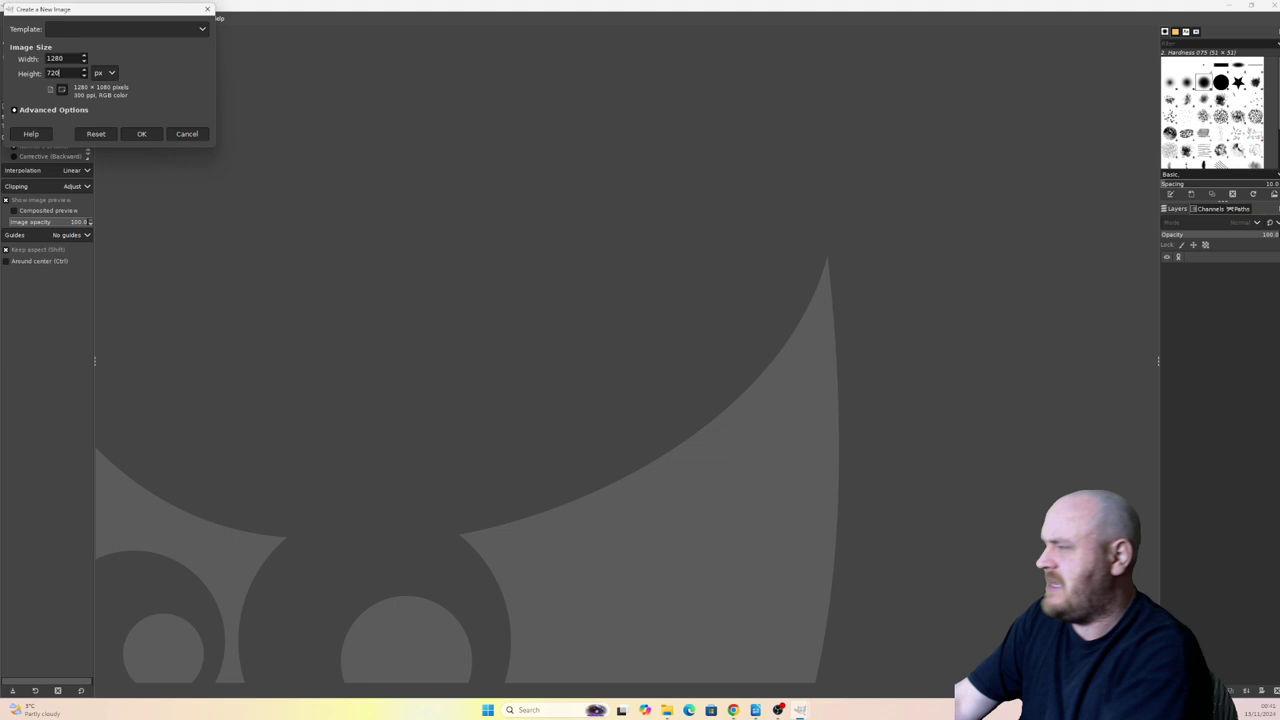
key(Return)
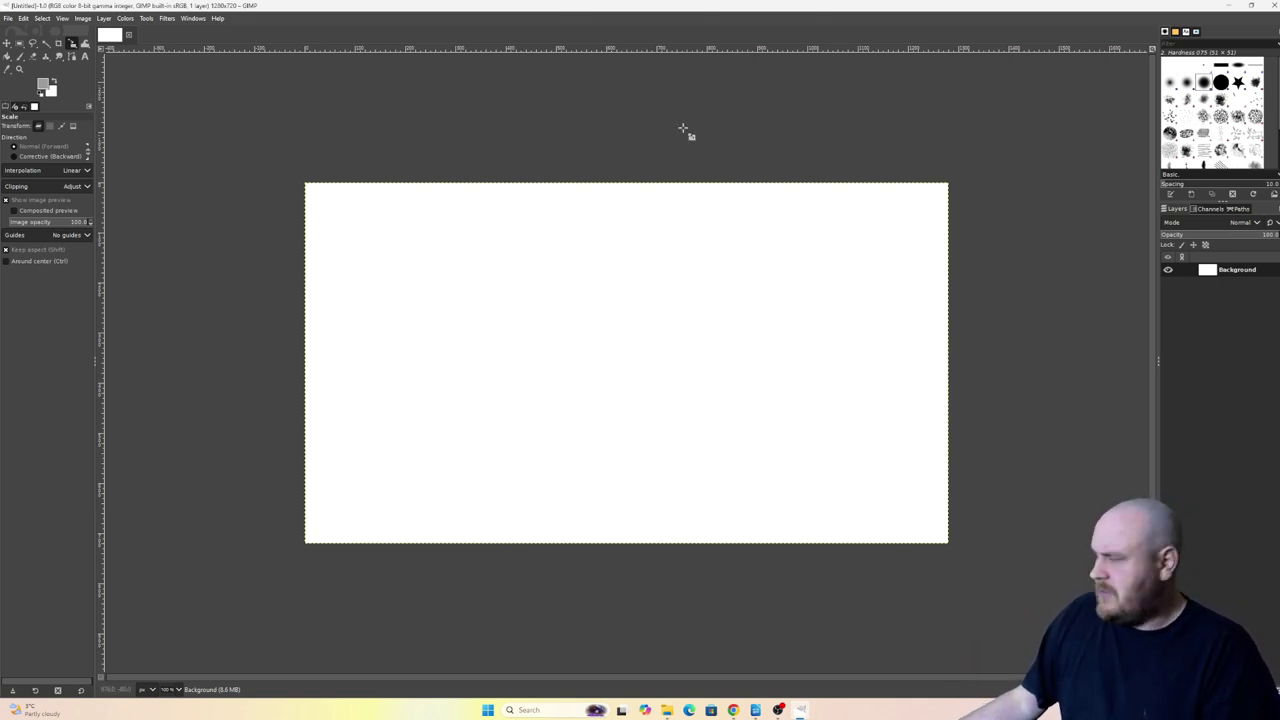
click(1228, 8)
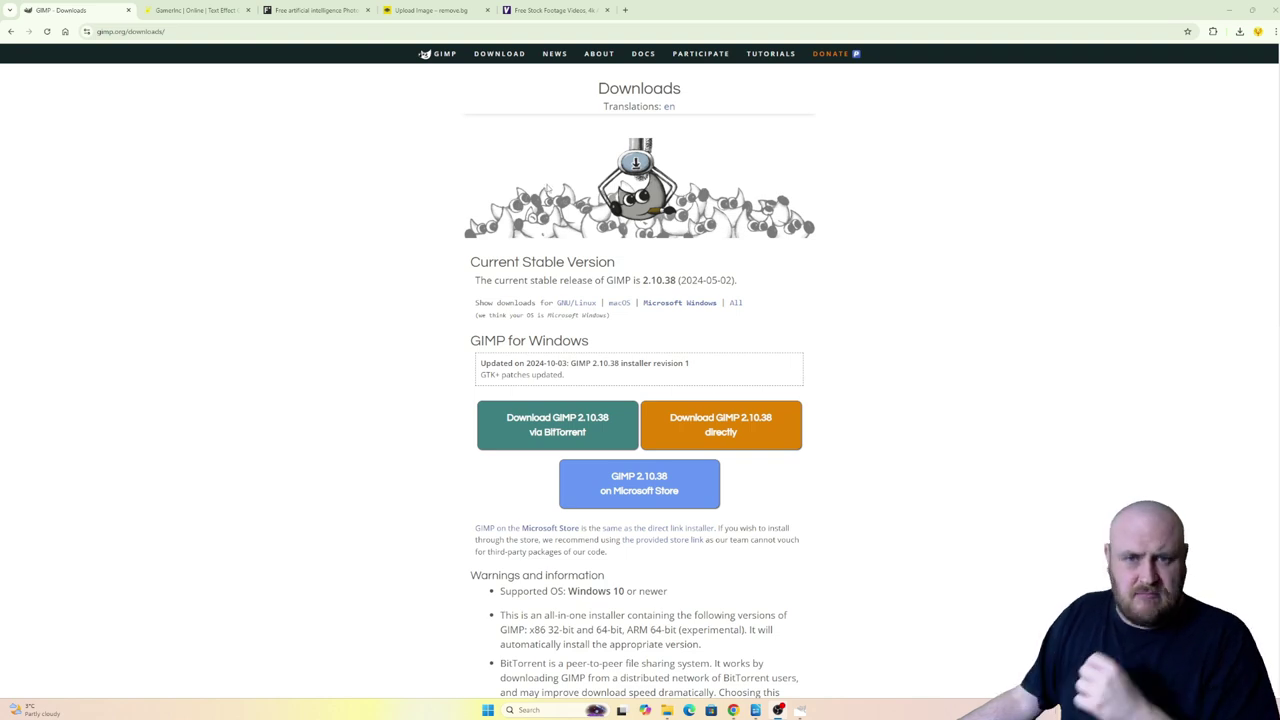
Switch to the GamerInc TextStudio logo page and look over its download options.
click(180, 9)
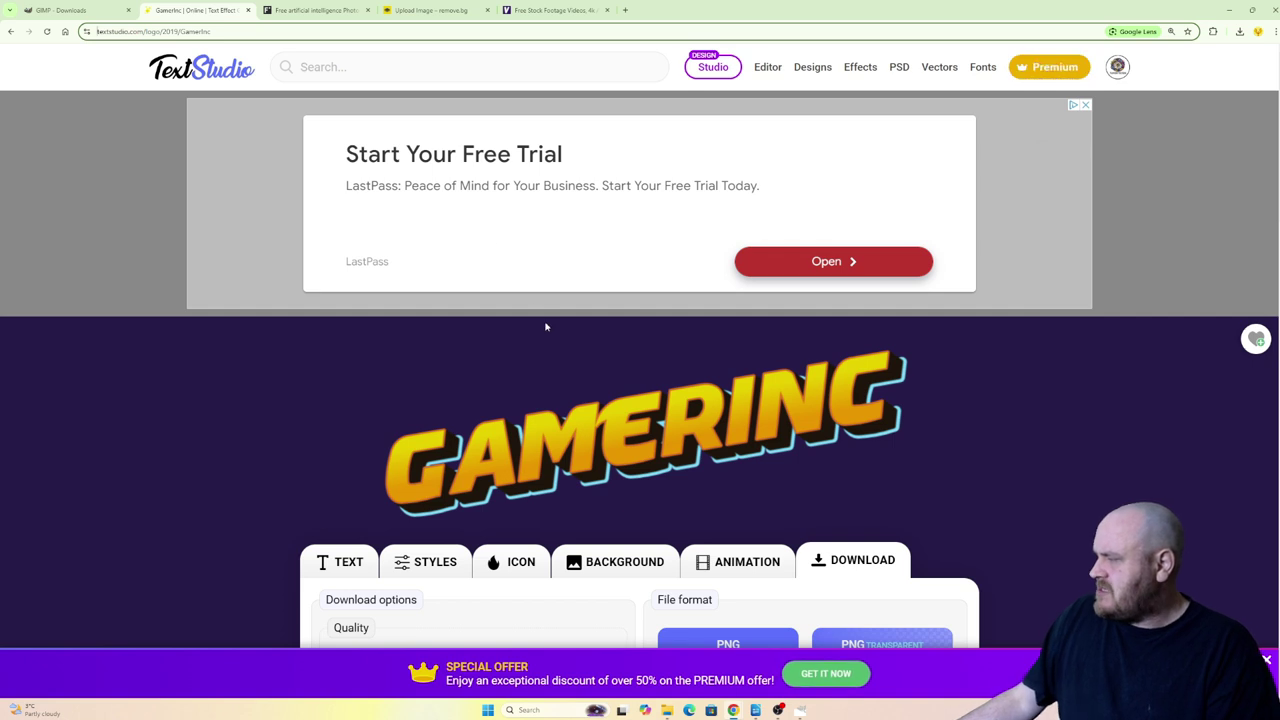
scroll(545, 326, down, 1)
scroll(552, 357, down, 1)
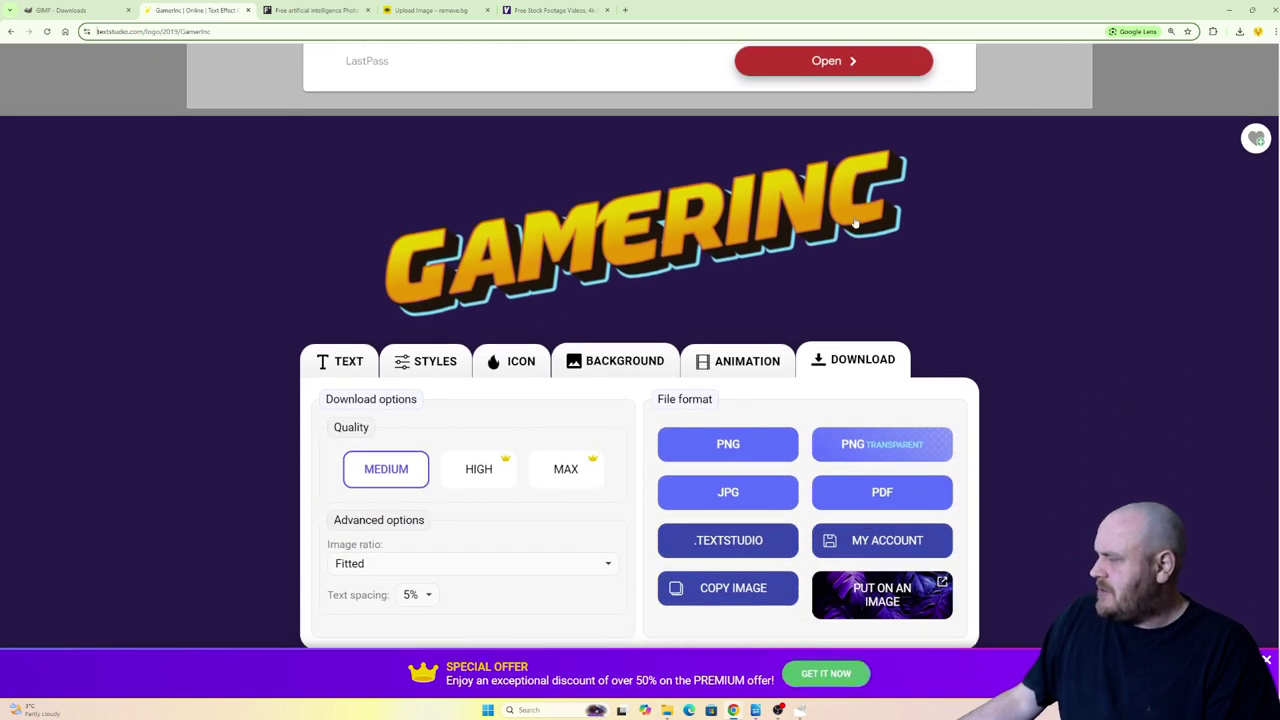
scroll(760, 262, up, 2)
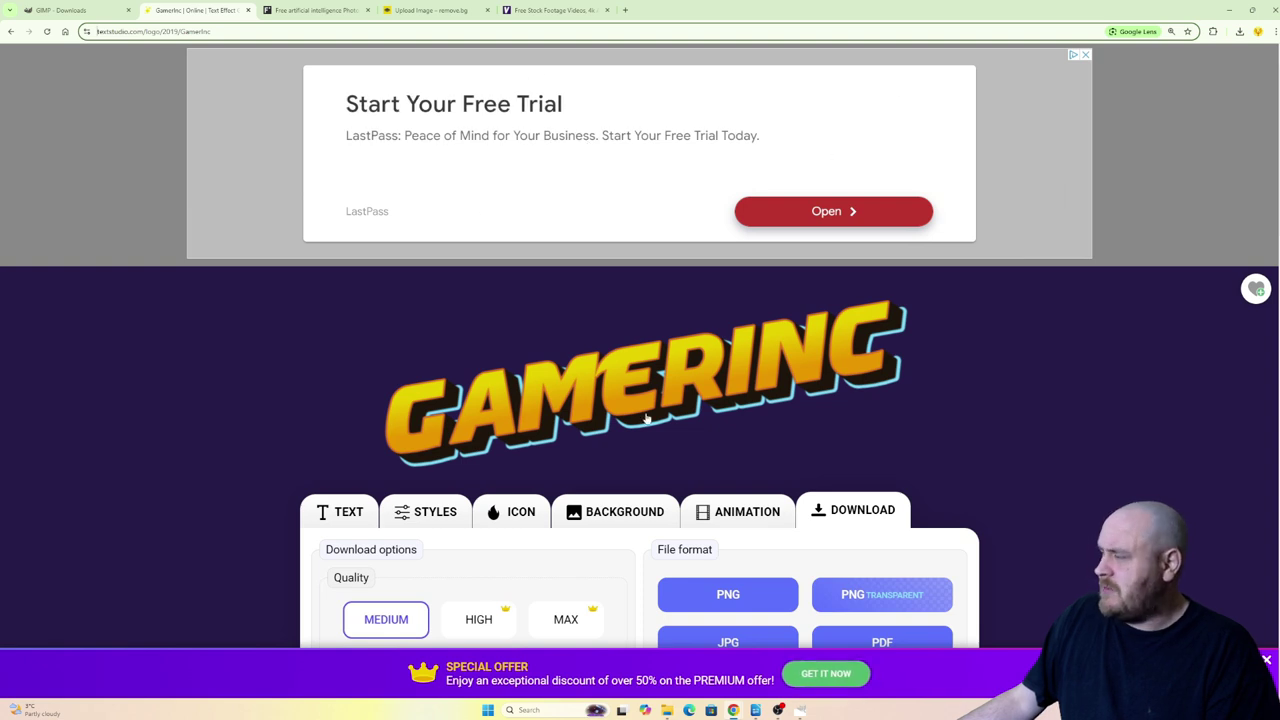
scroll(558, 415, down, 2)
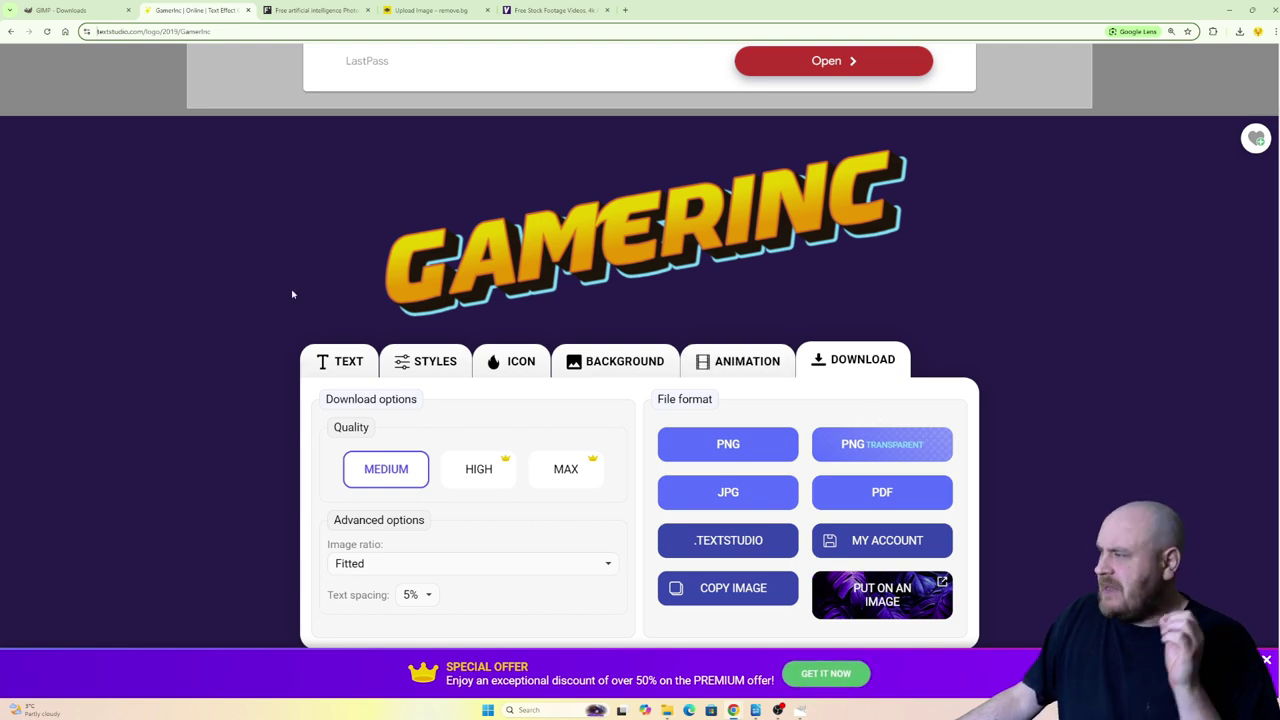
scroll(234, 270, up, 2)
scroll(699, 395, down, 1)
scroll(699, 395, down, 1)
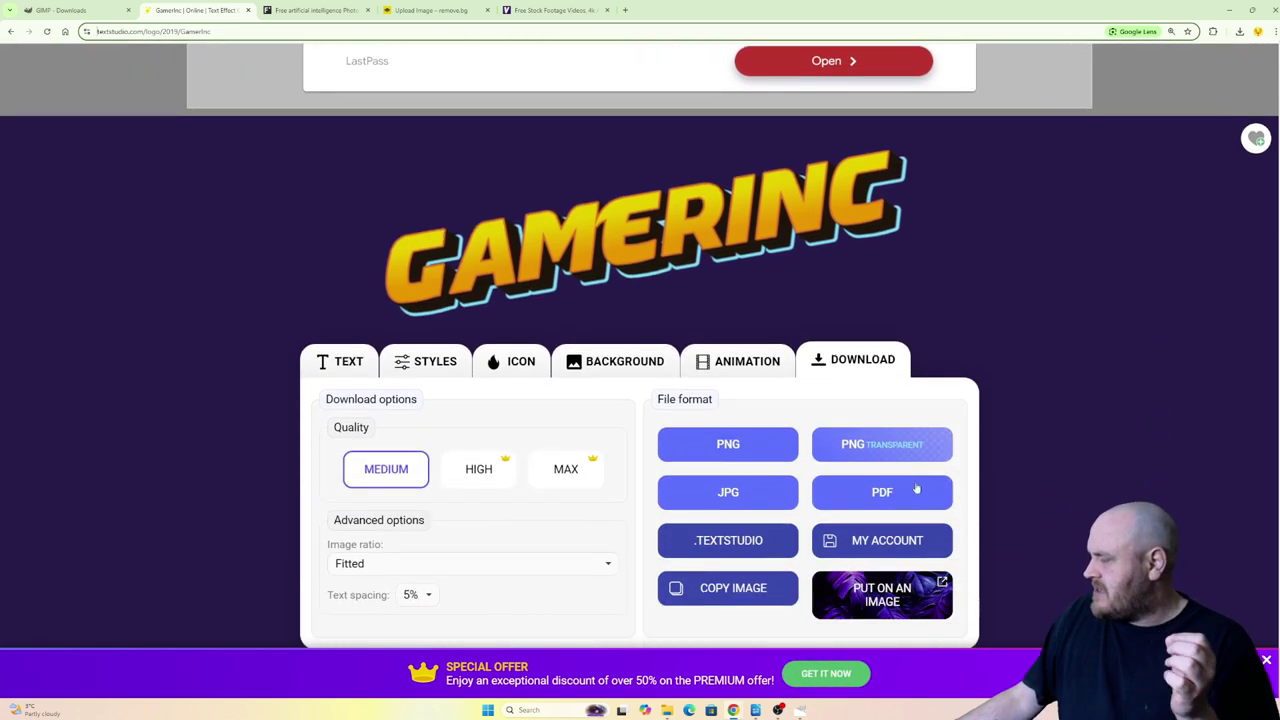
Request the GamerInc logo as a PDF, then close the download preview.
click(883, 452)
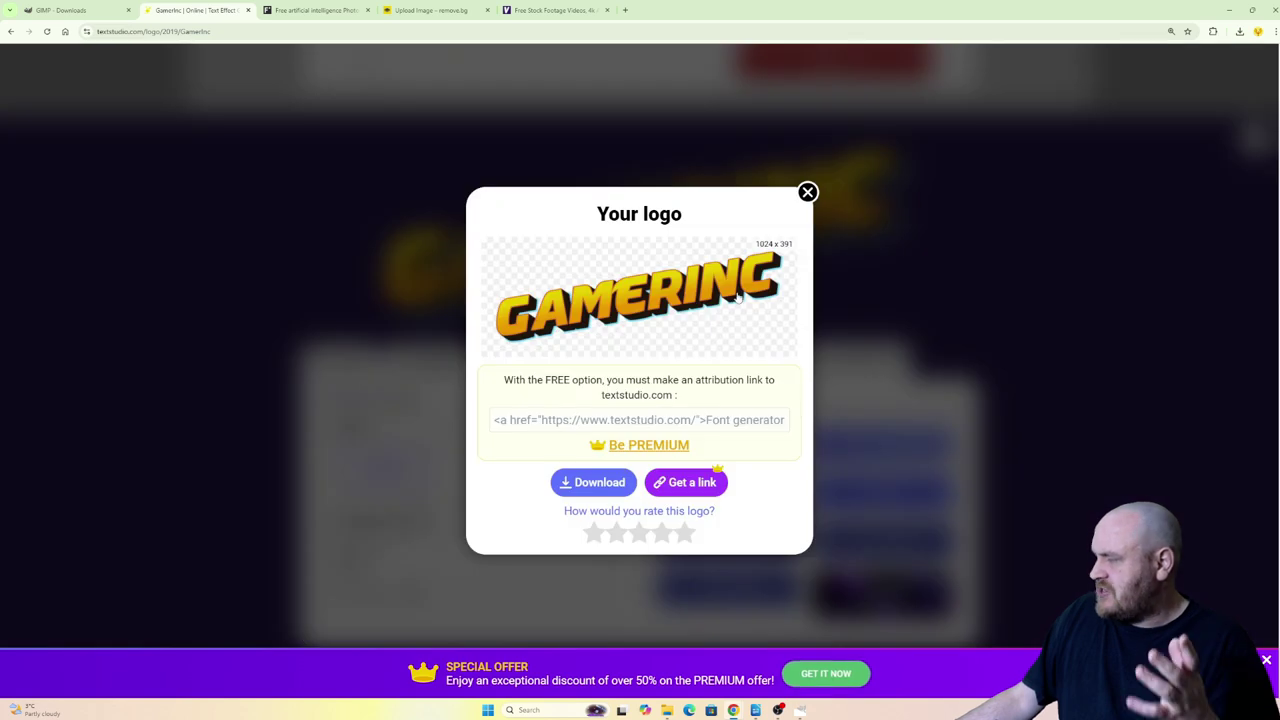
click(808, 193)
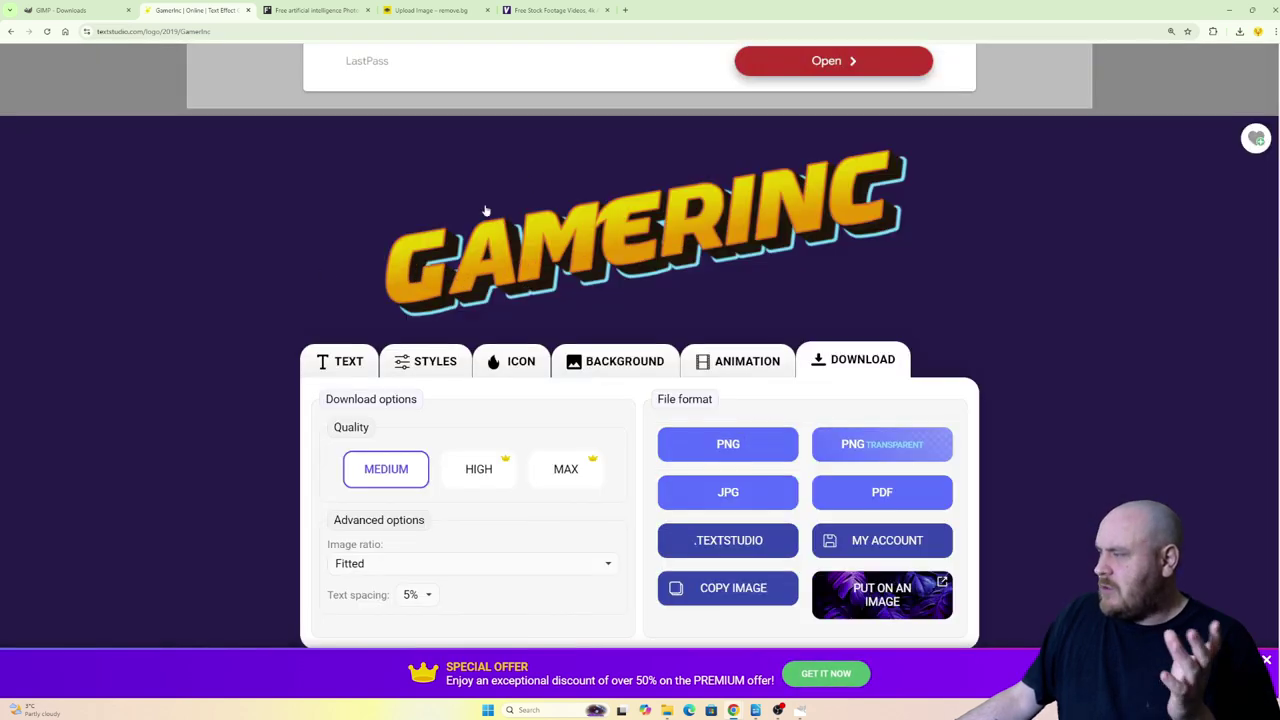
scroll(263, 291, up, 2)
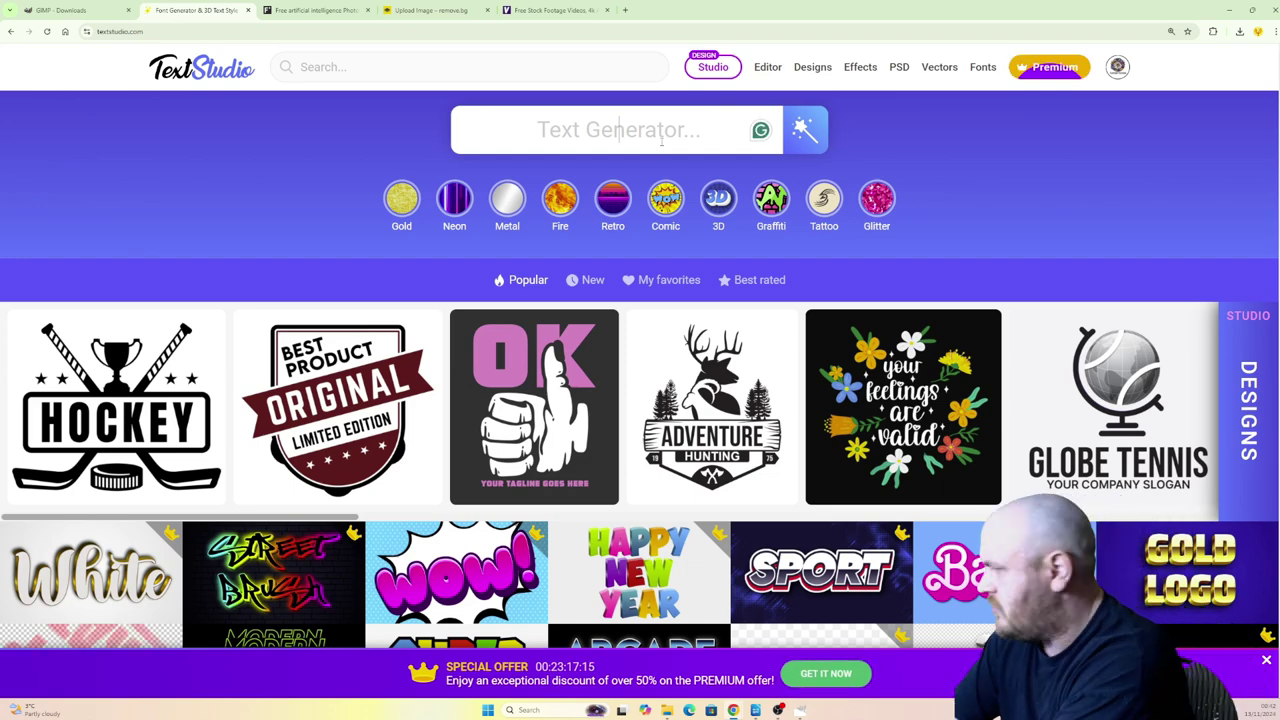
Generate text styles for 'GamerInc', fixing the typed name, and load more previews.
text(Gami)
text(rI)
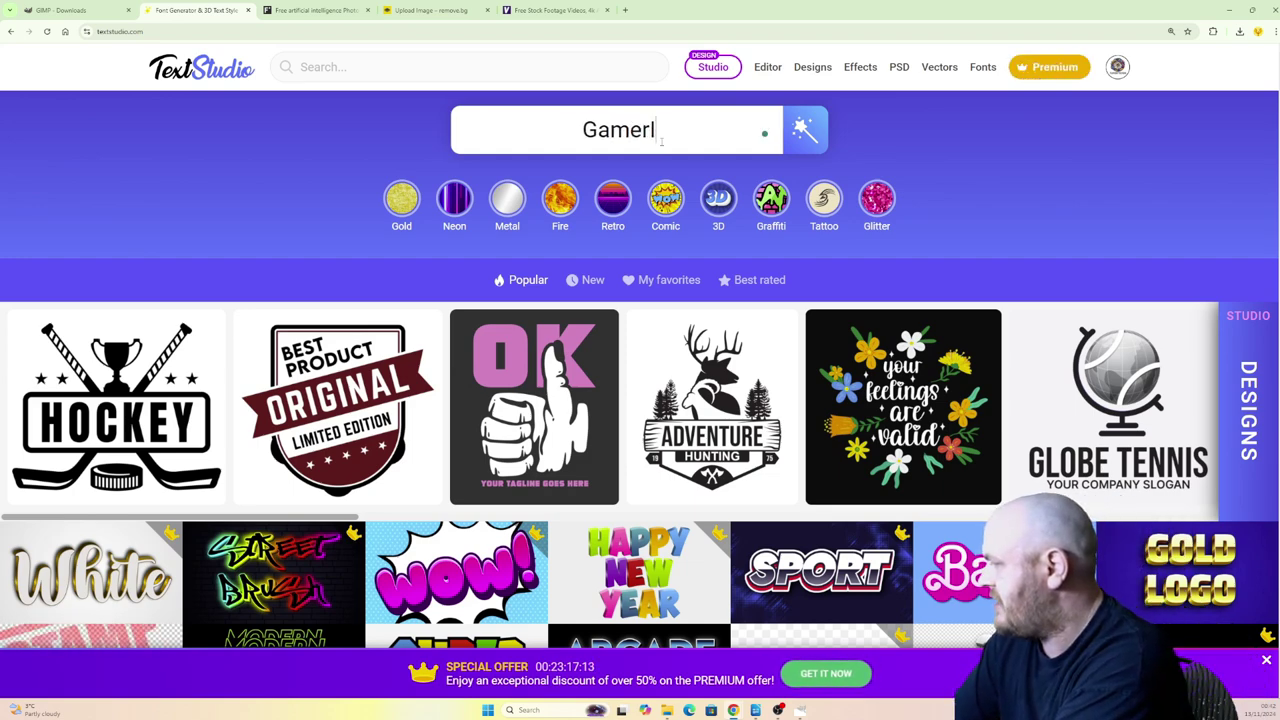
text(Nc)
key(Return)
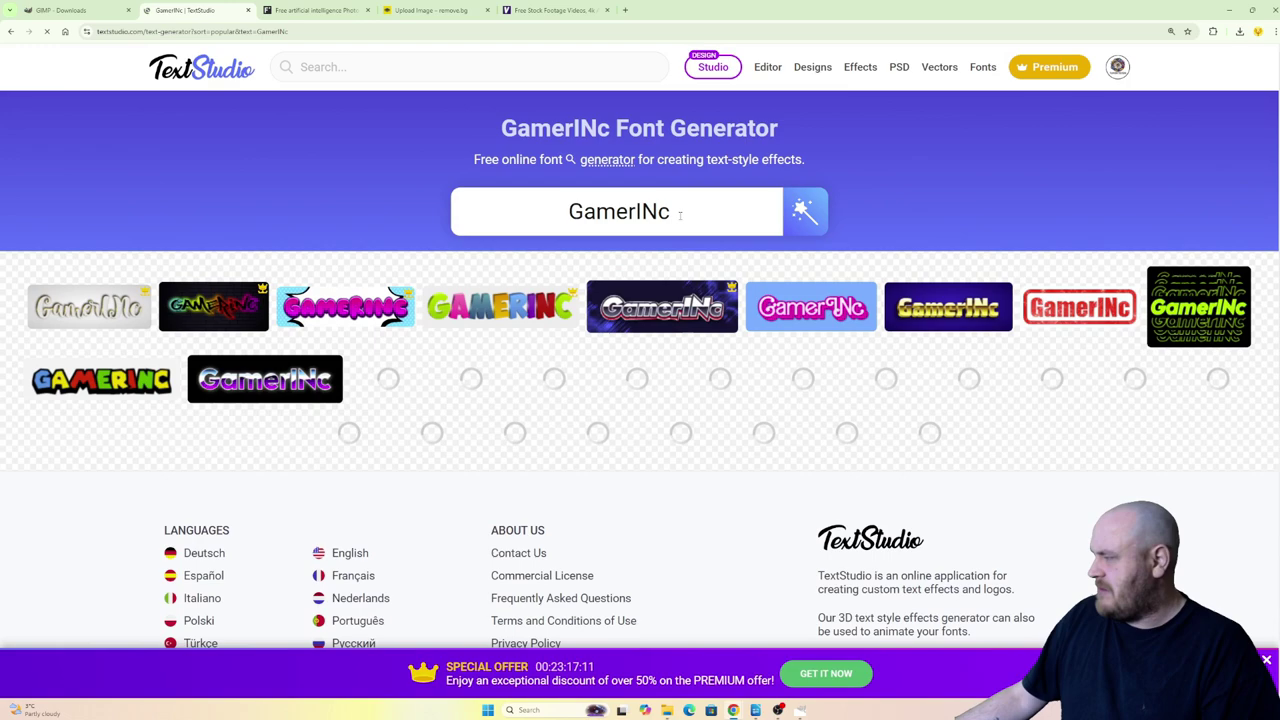
click(683, 211)
key(BackSpace)
key(BackSpace)
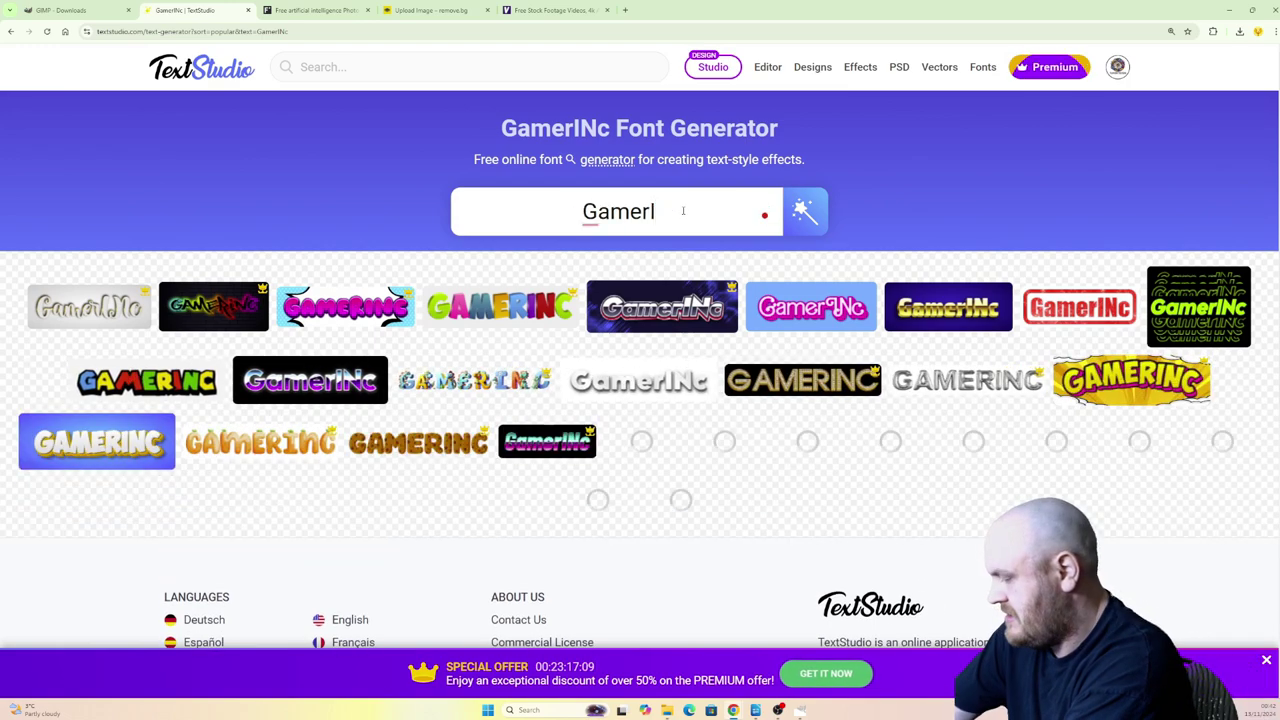
text(nc)
key(Return)
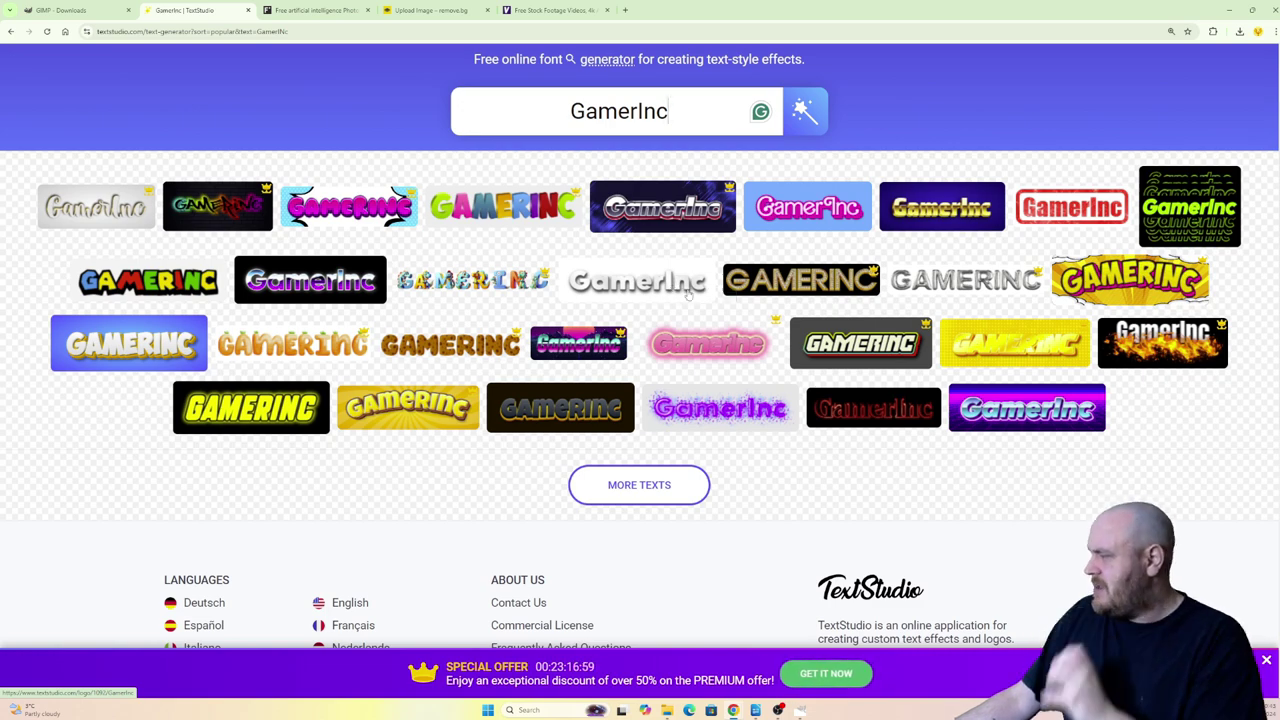
click(642, 480)
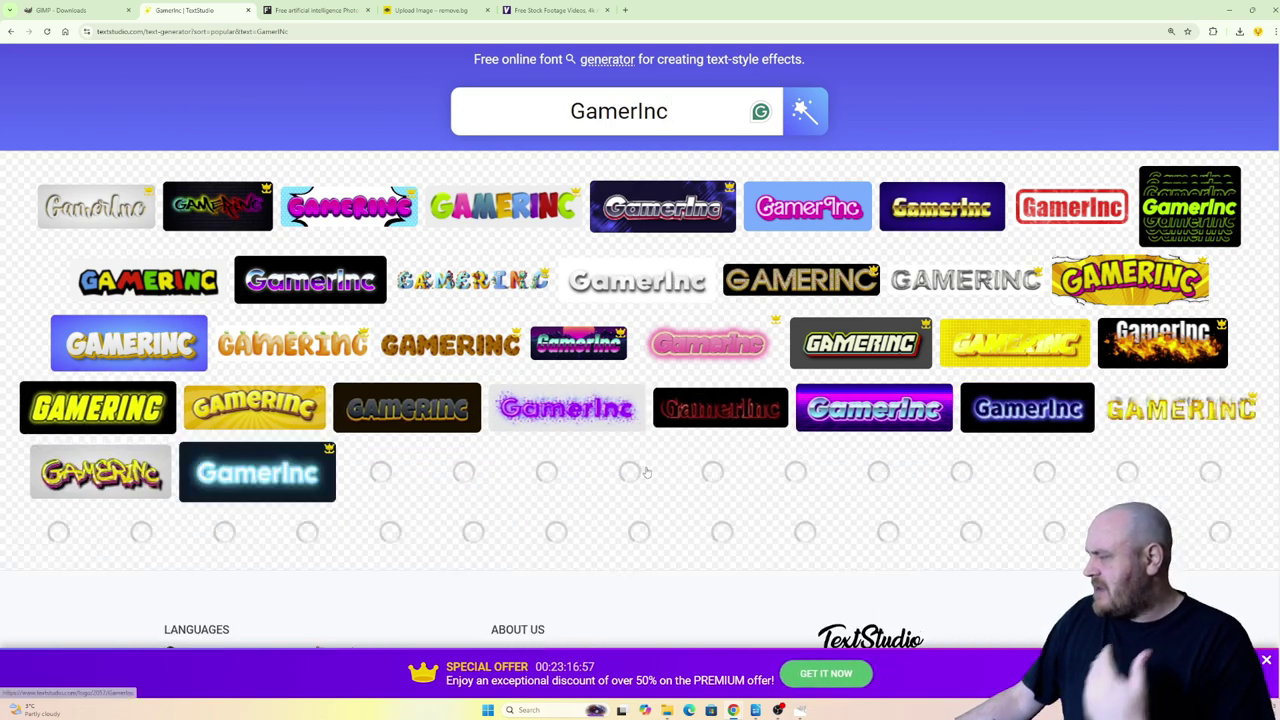
scroll(678, 410, down, 2)
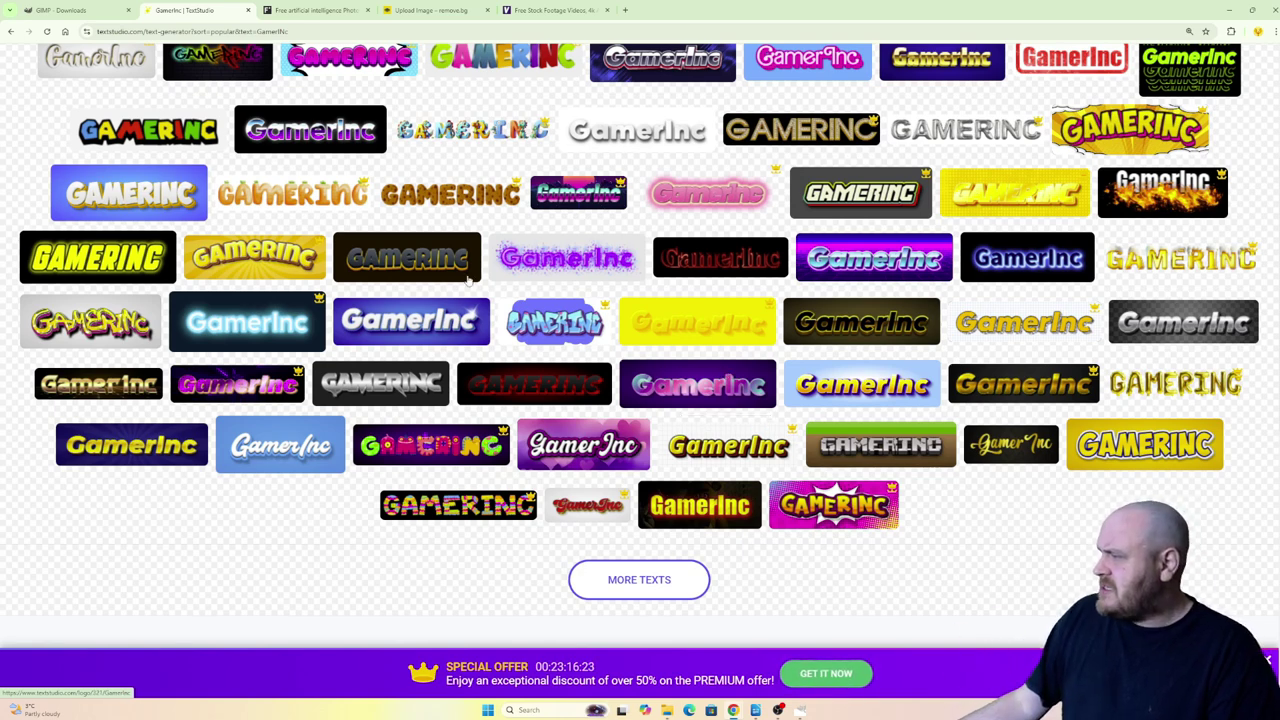
Load two more batches of GamerInc style previews, then return to the page top.
scroll(660, 360, down, 2)
scroll(630, 370, down, 1)
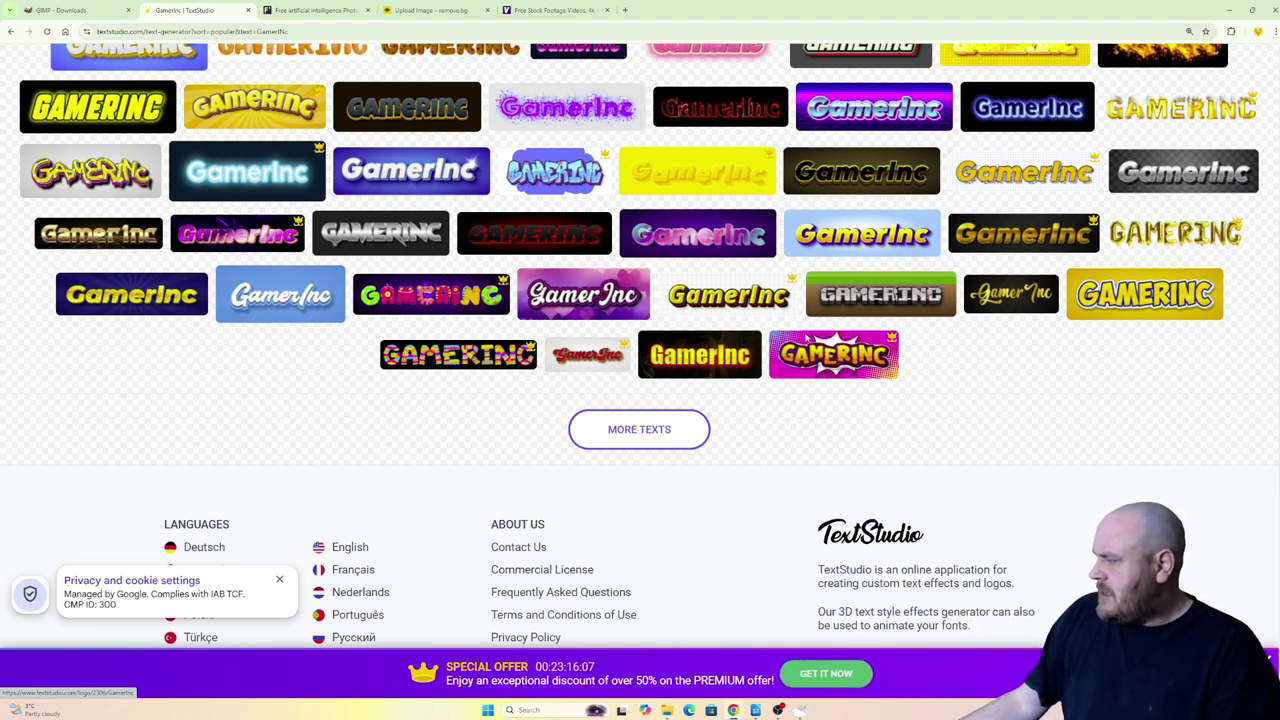
click(650, 428)
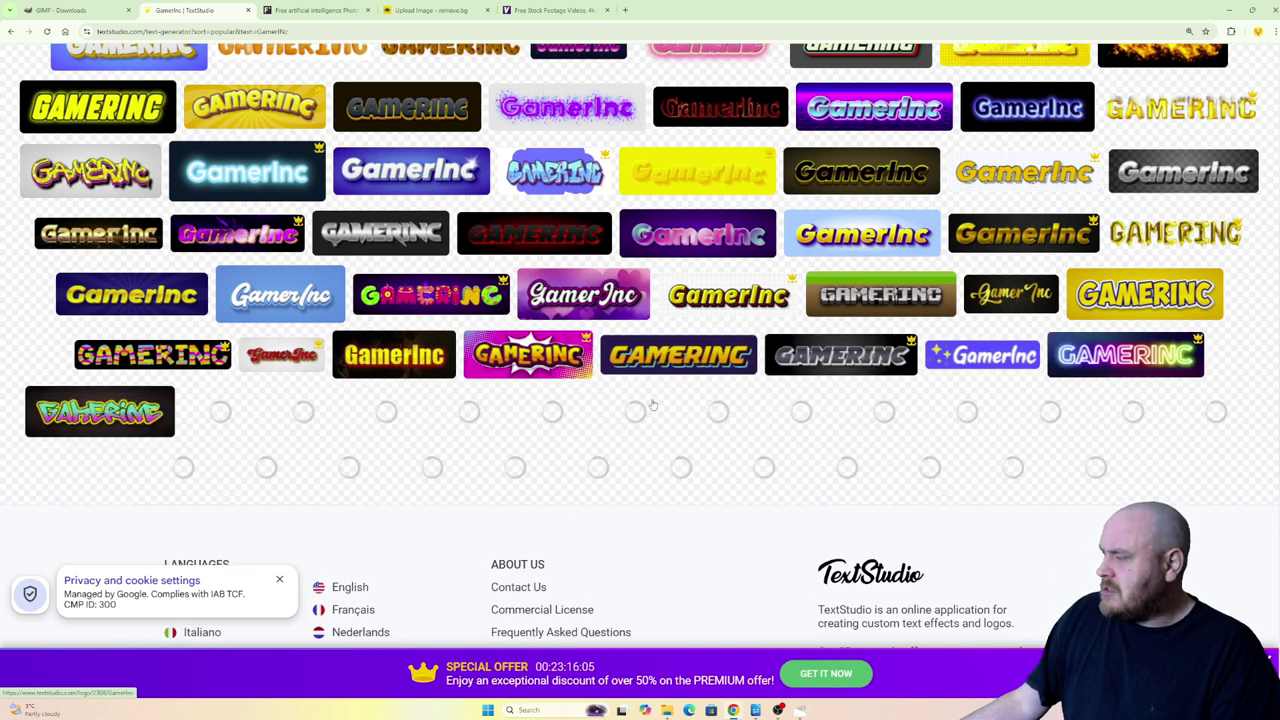
scroll(658, 377, down, 1)
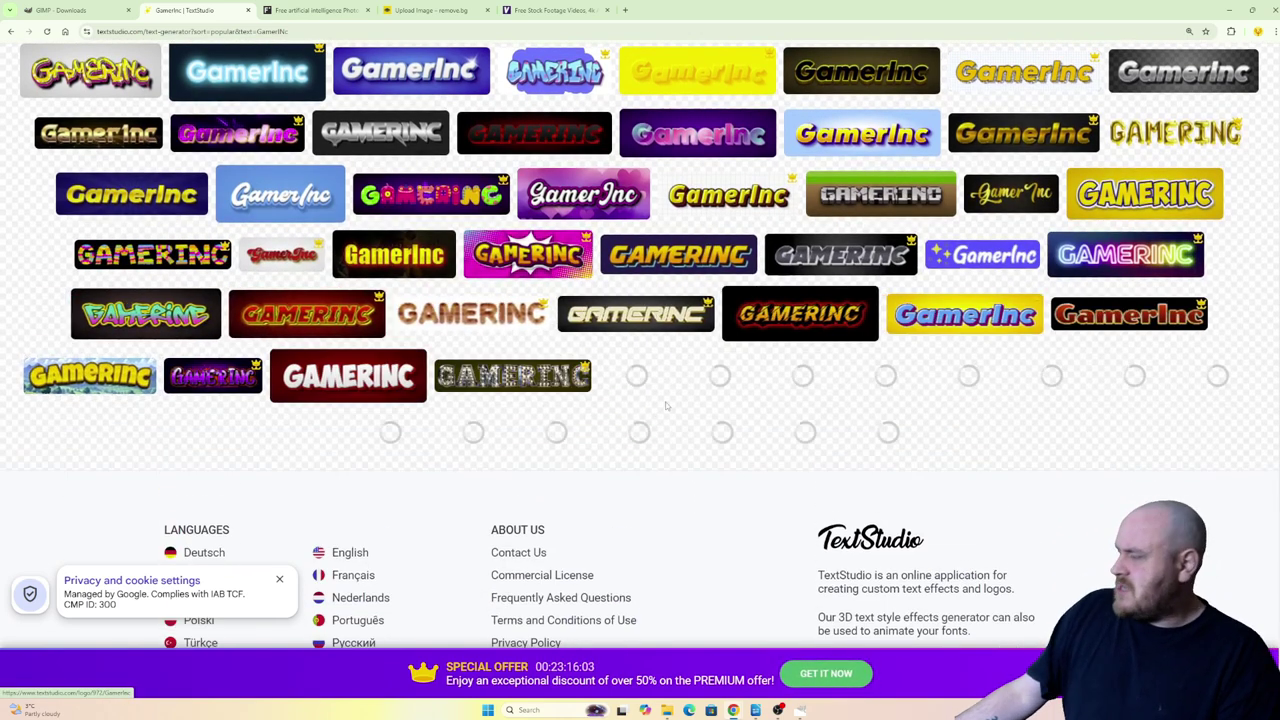
scroll(685, 400, down, 1)
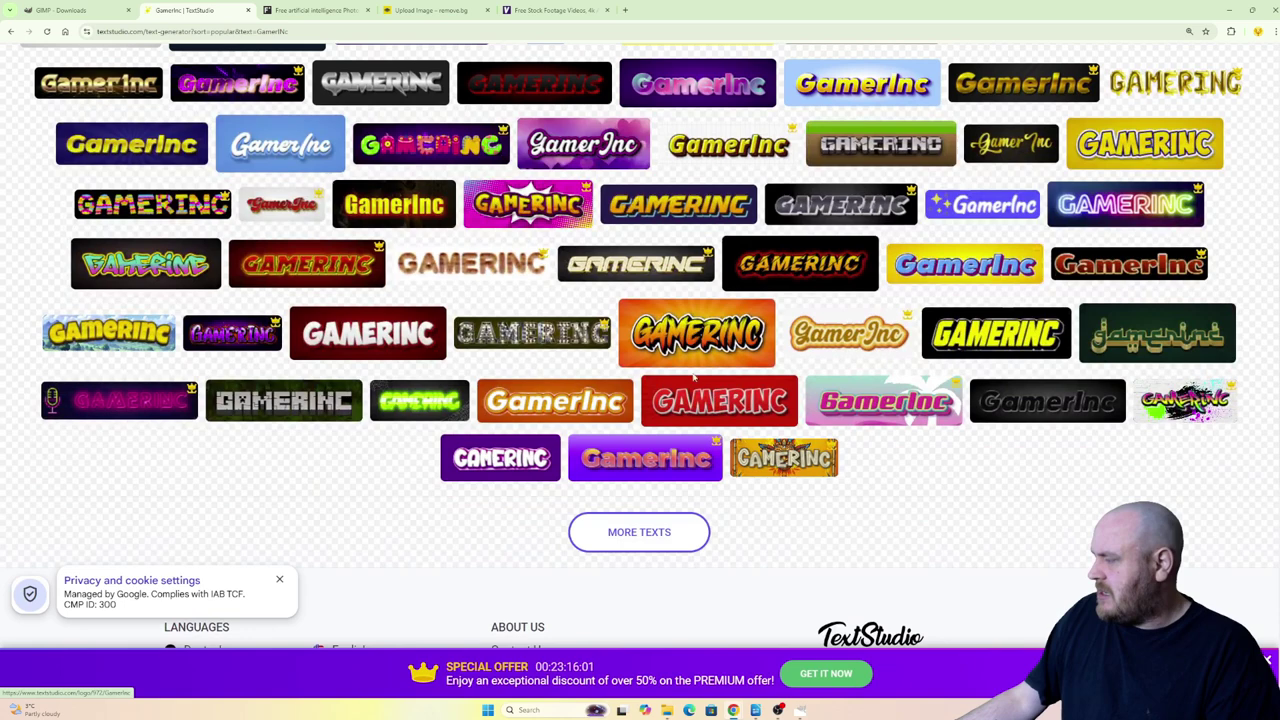
click(670, 538)
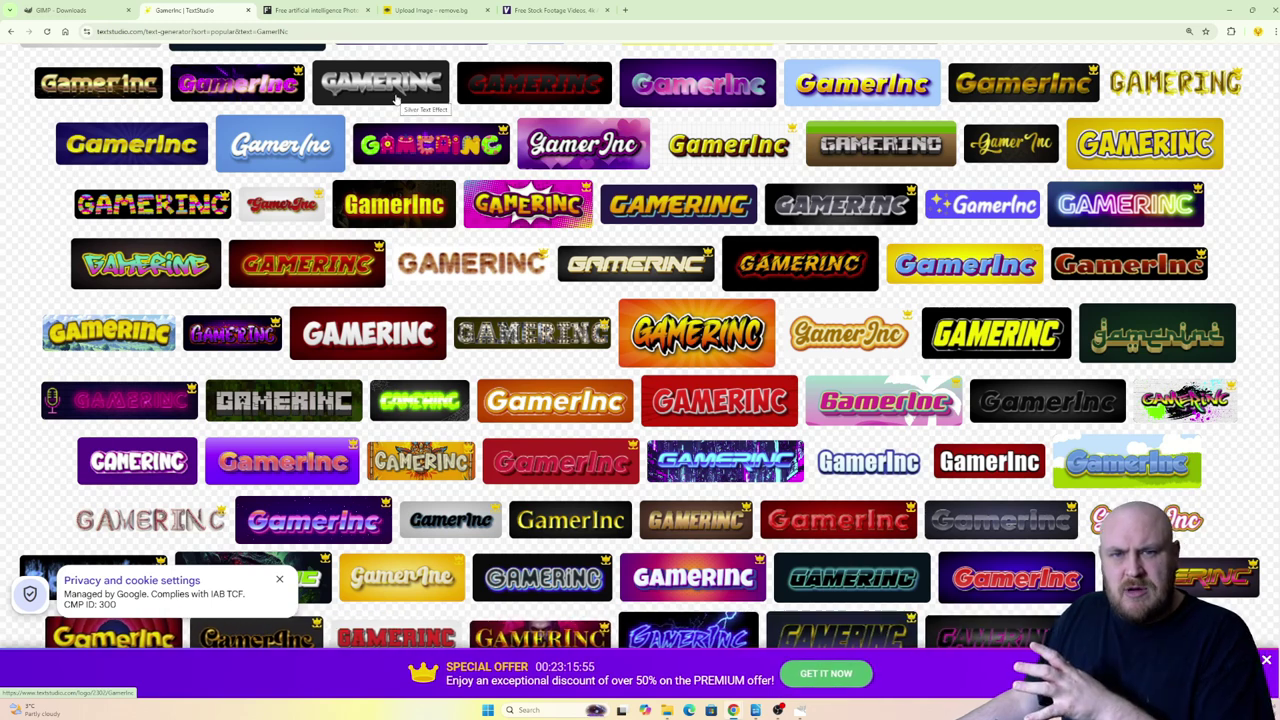
scroll(383, 127, up, 2)
scroll(378, 180, up, 2)
scroll(374, 228, up, 2)
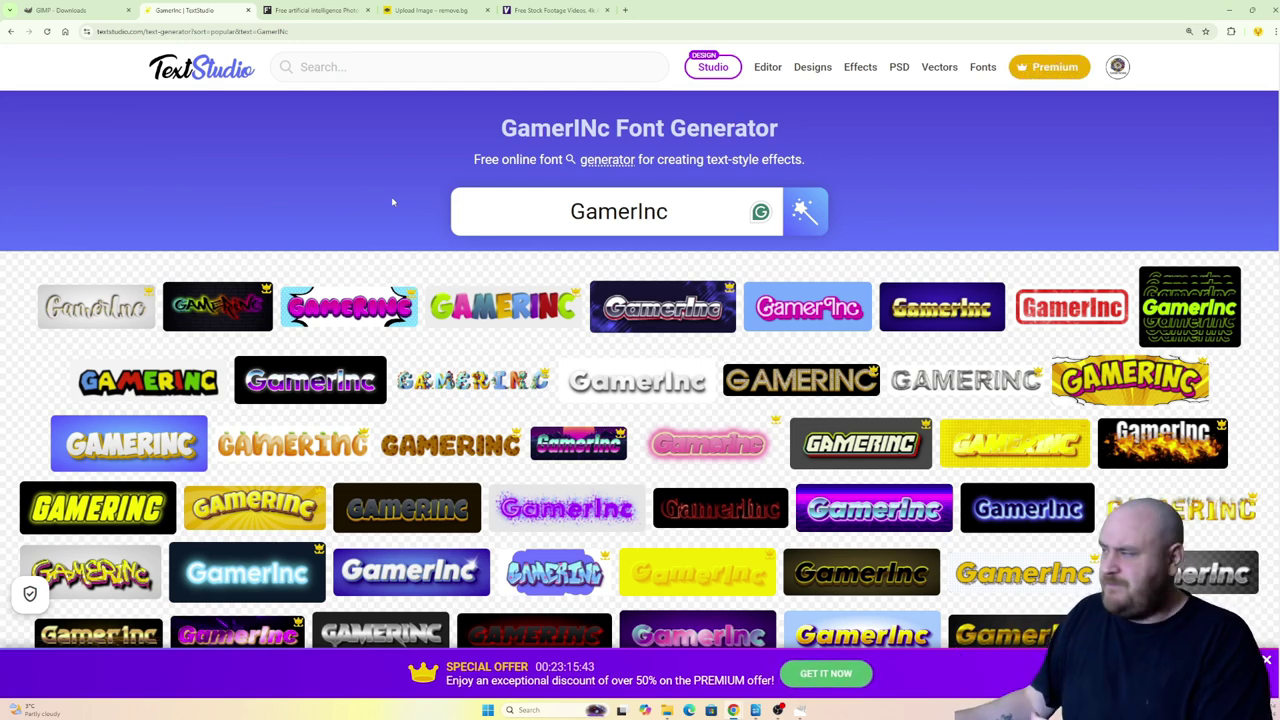
click(313, 12)
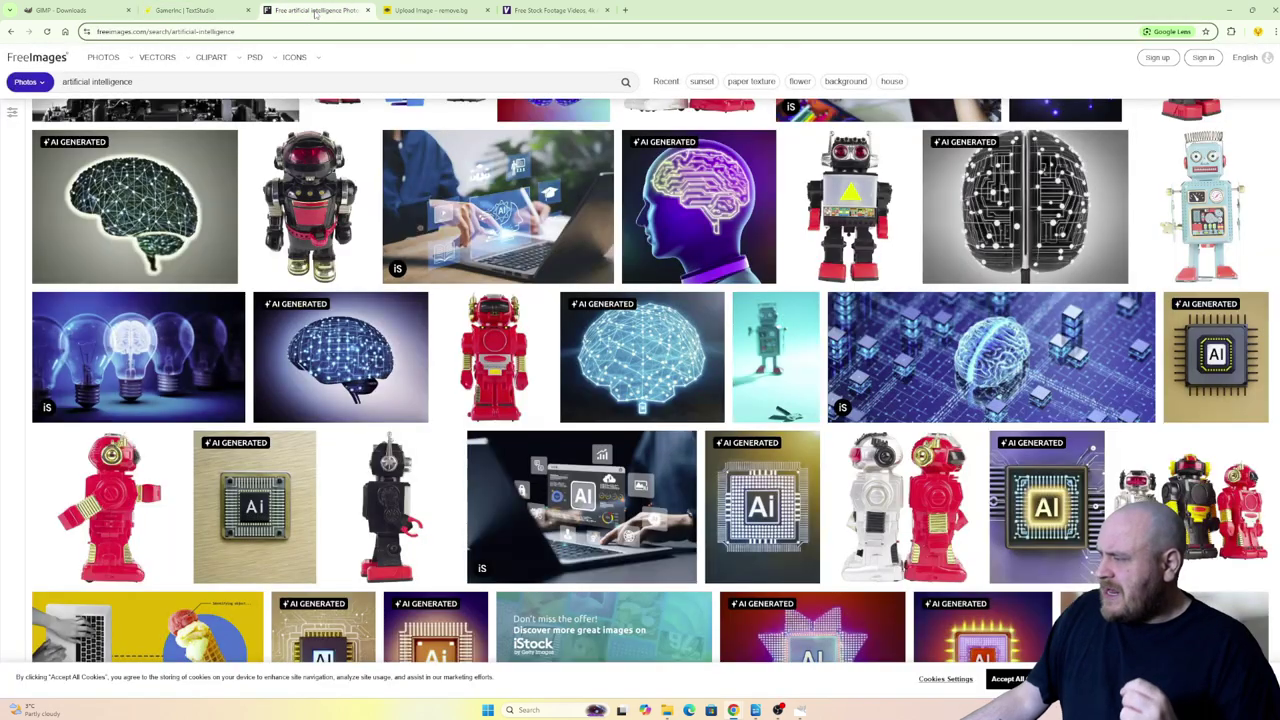
scroll(459, 455, up, 3)
scroll(459, 455, up, 3)
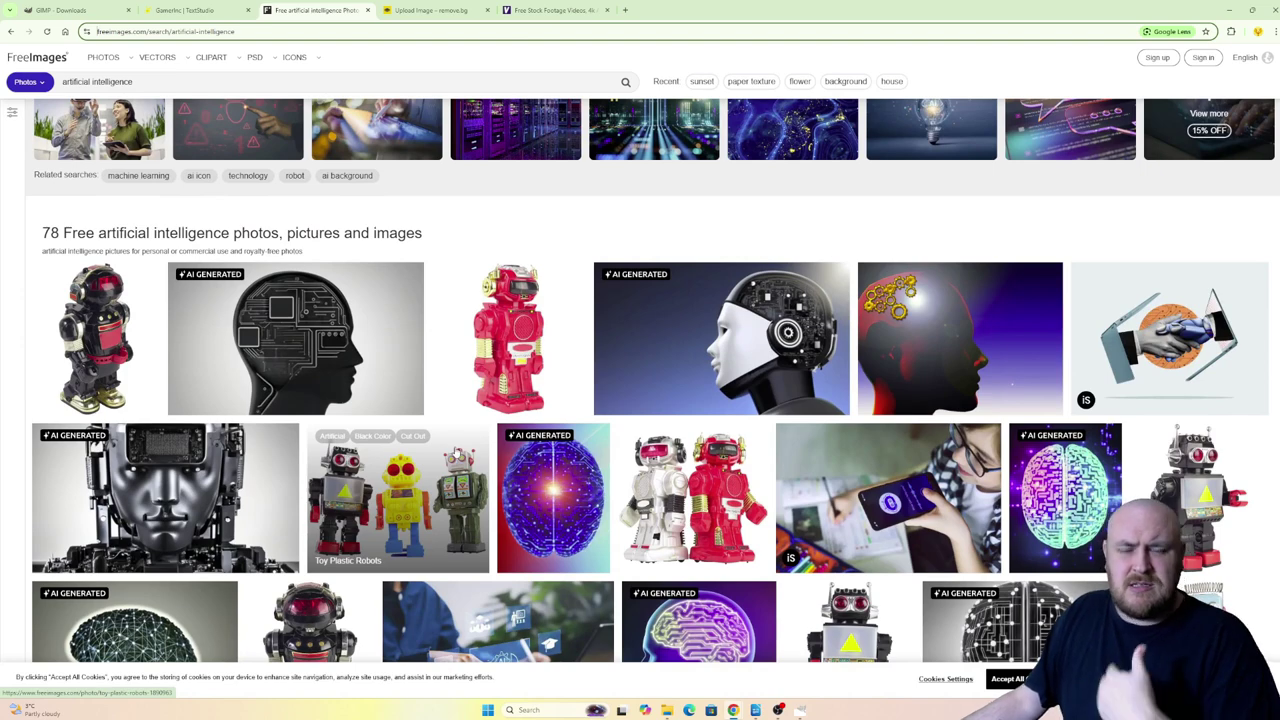
scroll(459, 455, up, 1)
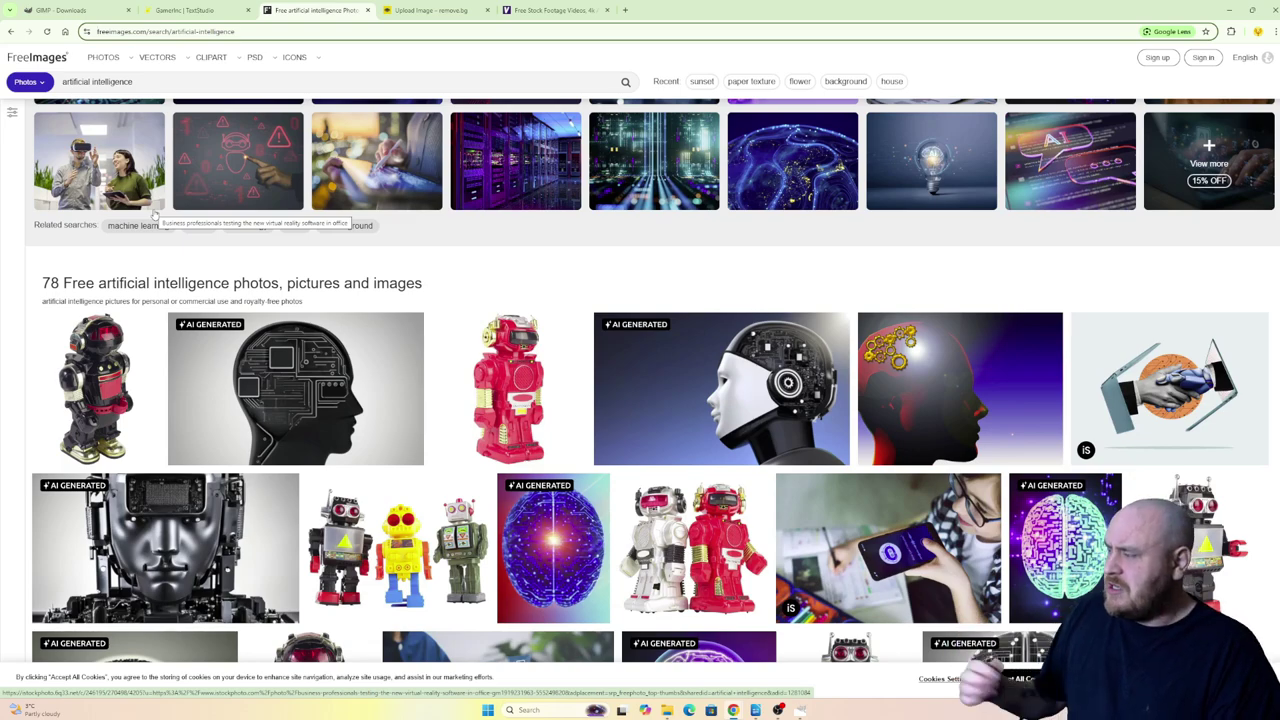
scroll(155, 213, down, 1)
scroll(155, 213, down, 2)
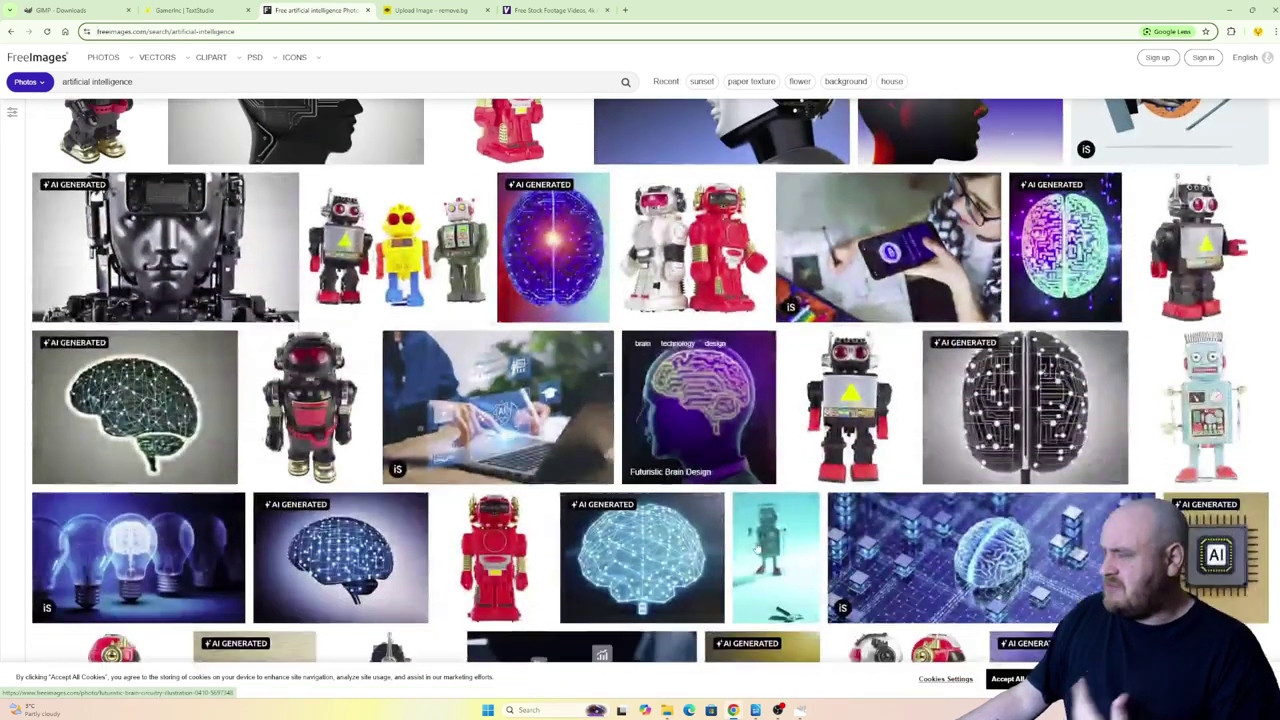
scroll(760, 547, down, 2)
scroll(760, 547, down, 2)
scroll(760, 547, down, 2)
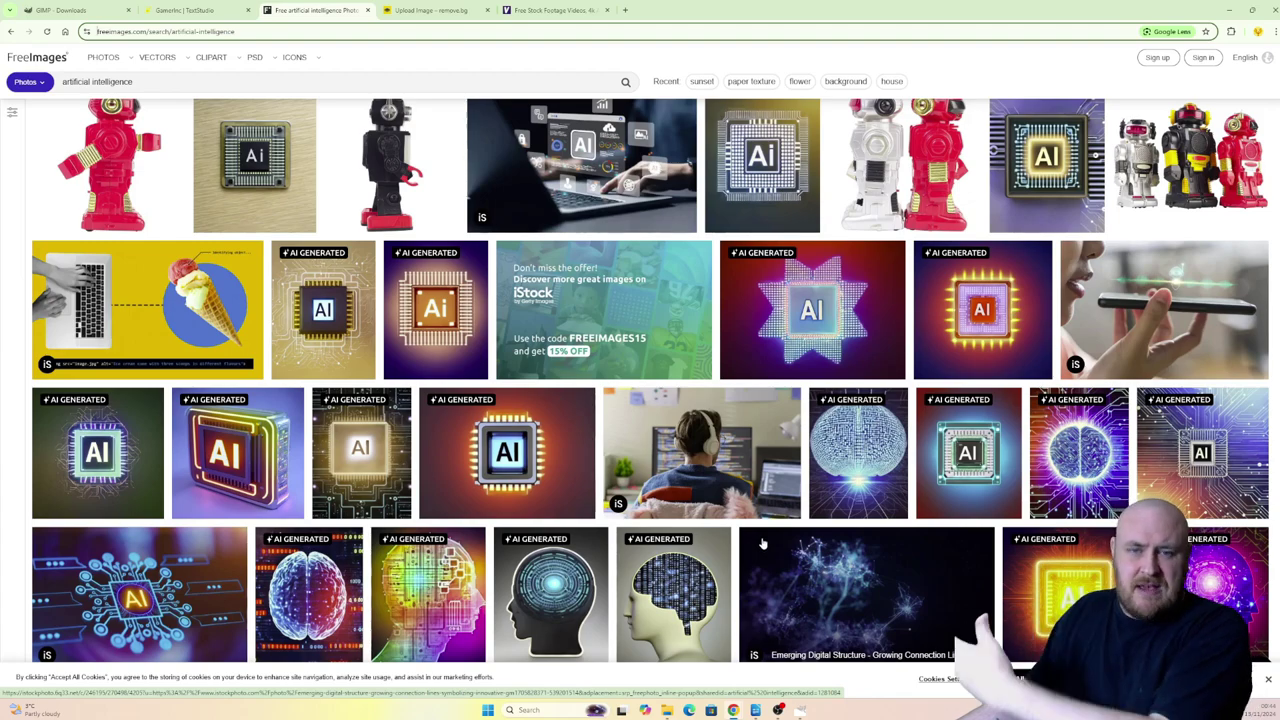
scroll(761, 545, down, 1)
scroll(690, 420, down, 1)
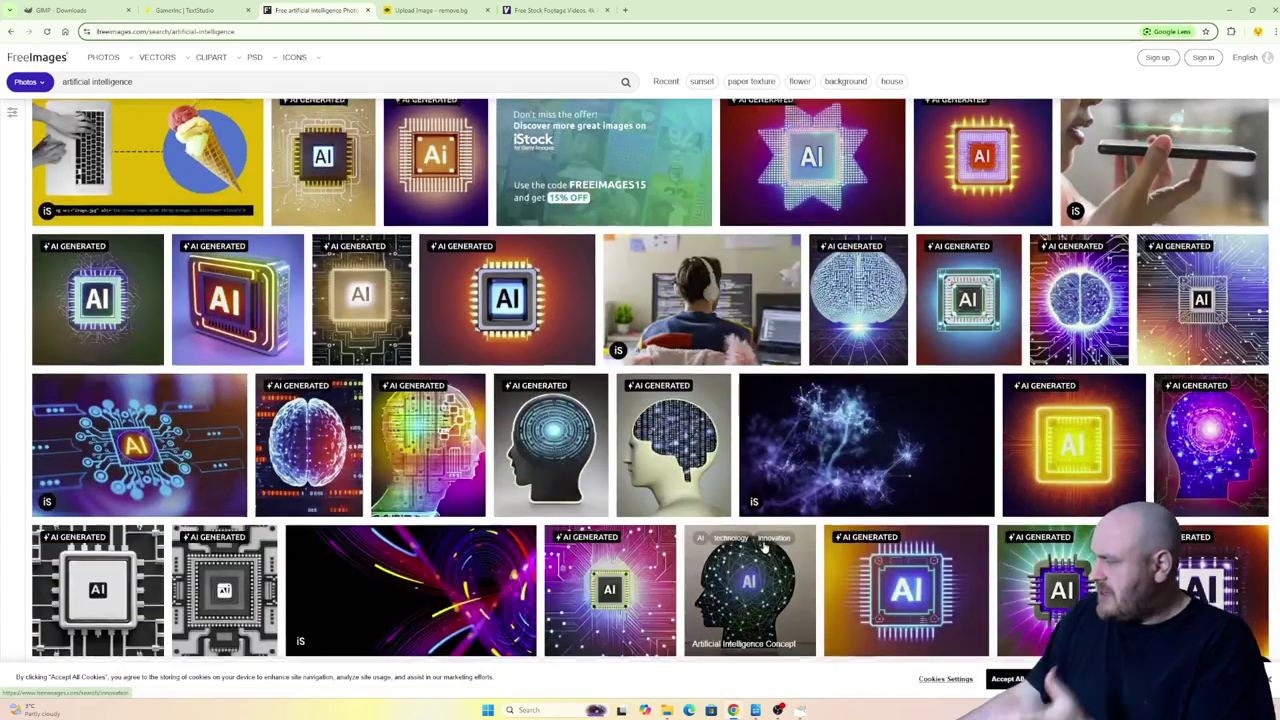
scroll(620, 300, down, 2)
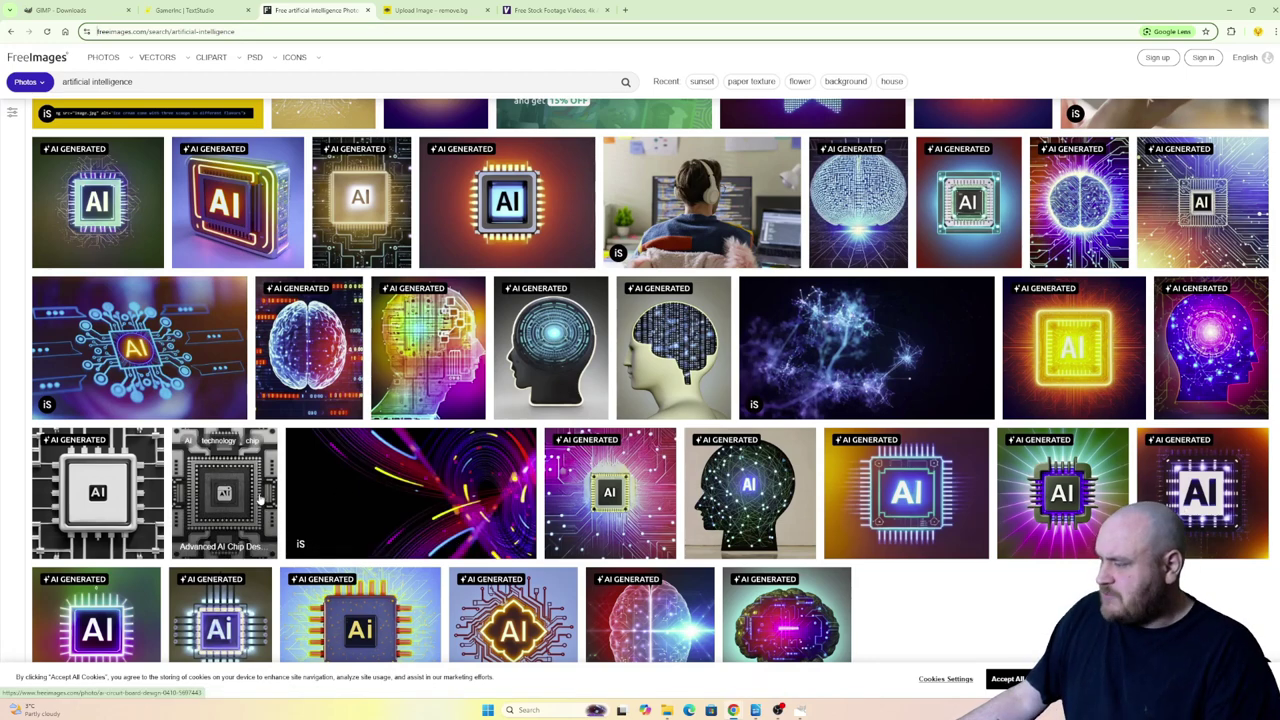
scroll(530, 540, down, 2)
scroll(556, 424, up, 1)
scroll(556, 424, up, 3)
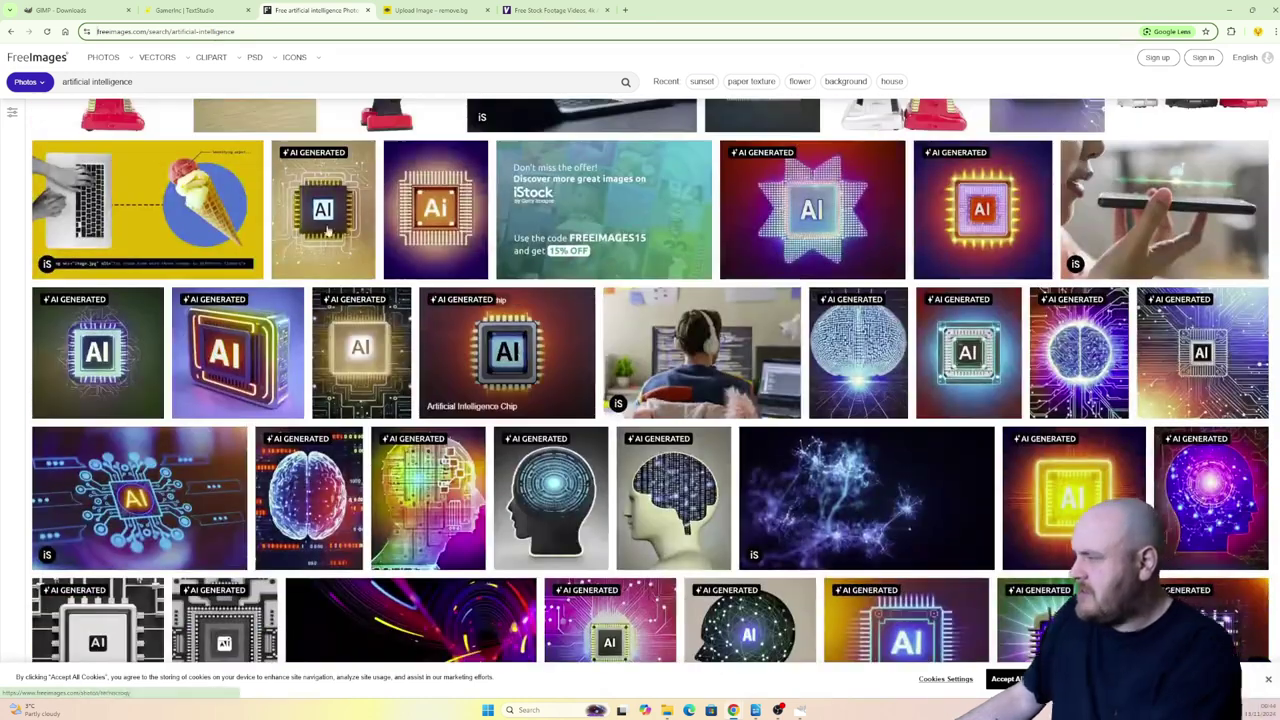
Search FreeImages for fire photos and close the iStock cookie notice and extra tab.
click(97, 81)
text(Fre)
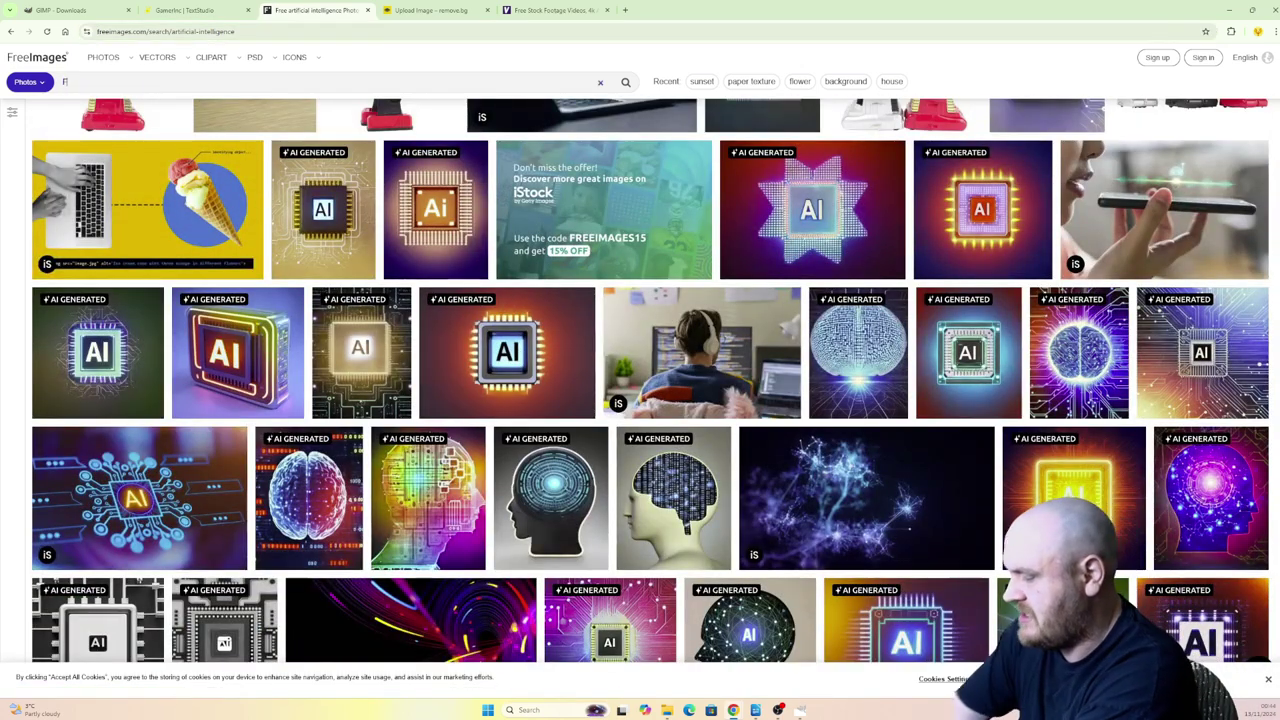
key(Return)
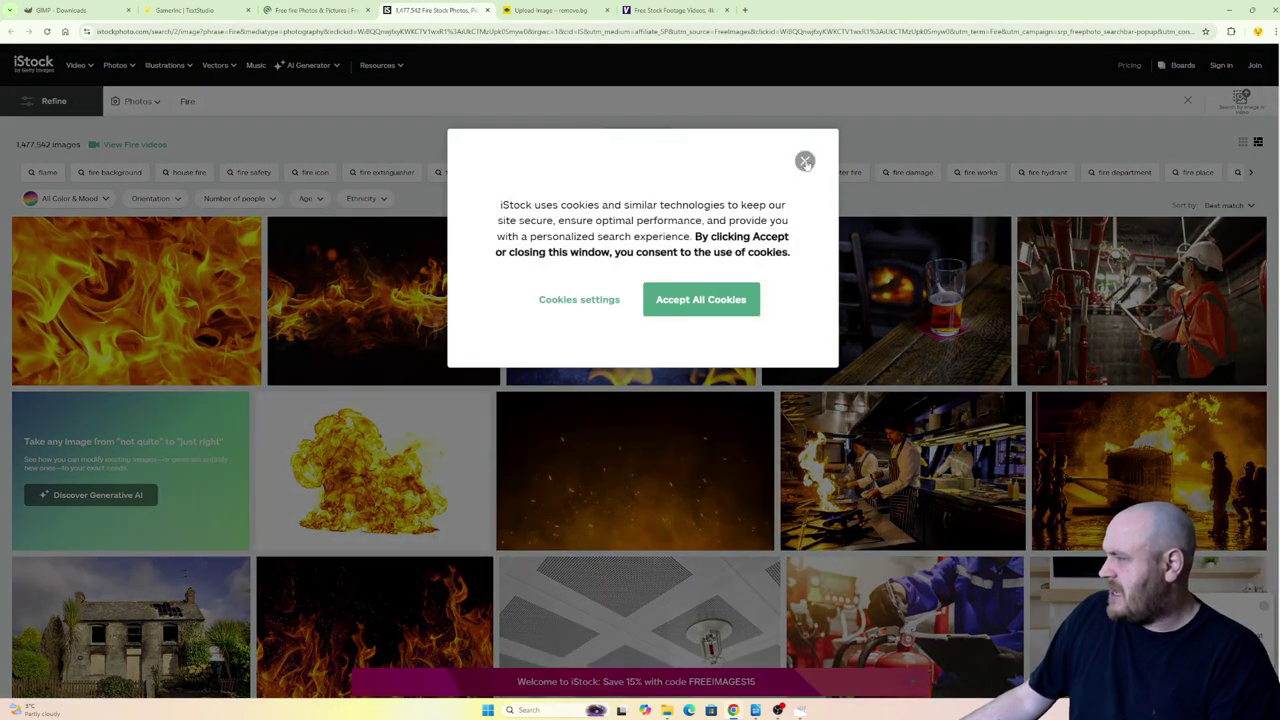
click(805, 162)
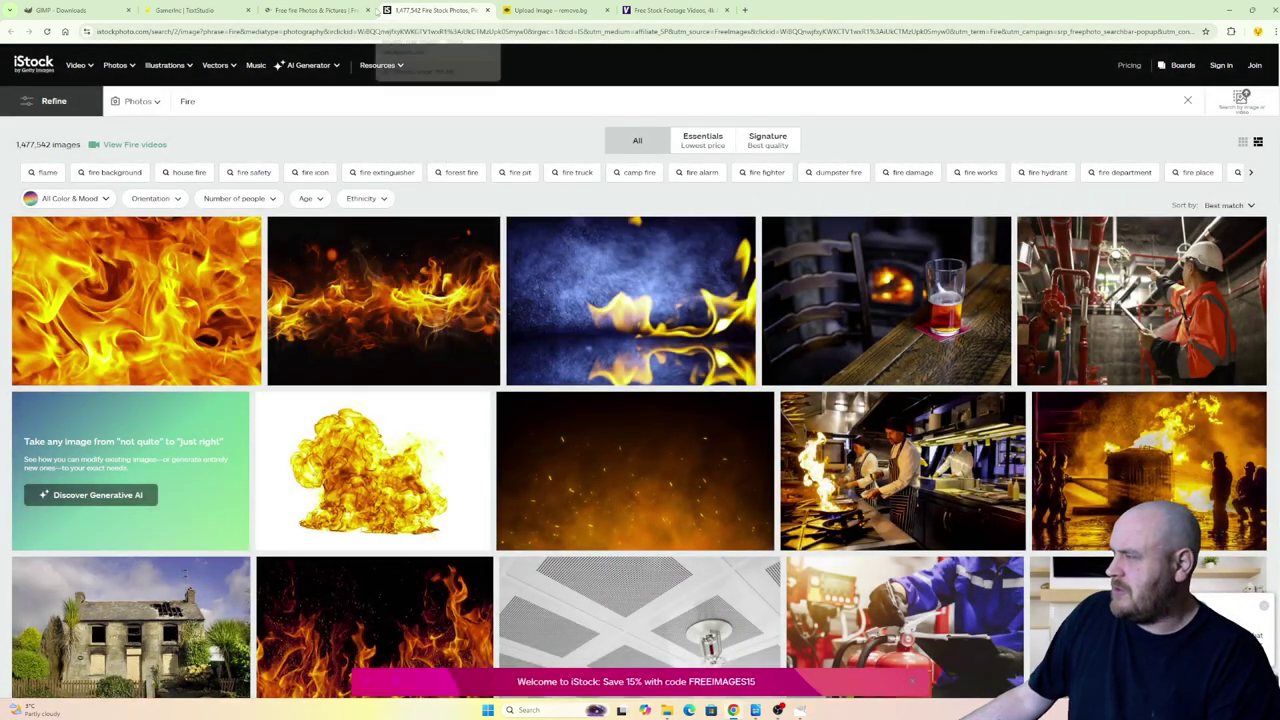
click(306, 9)
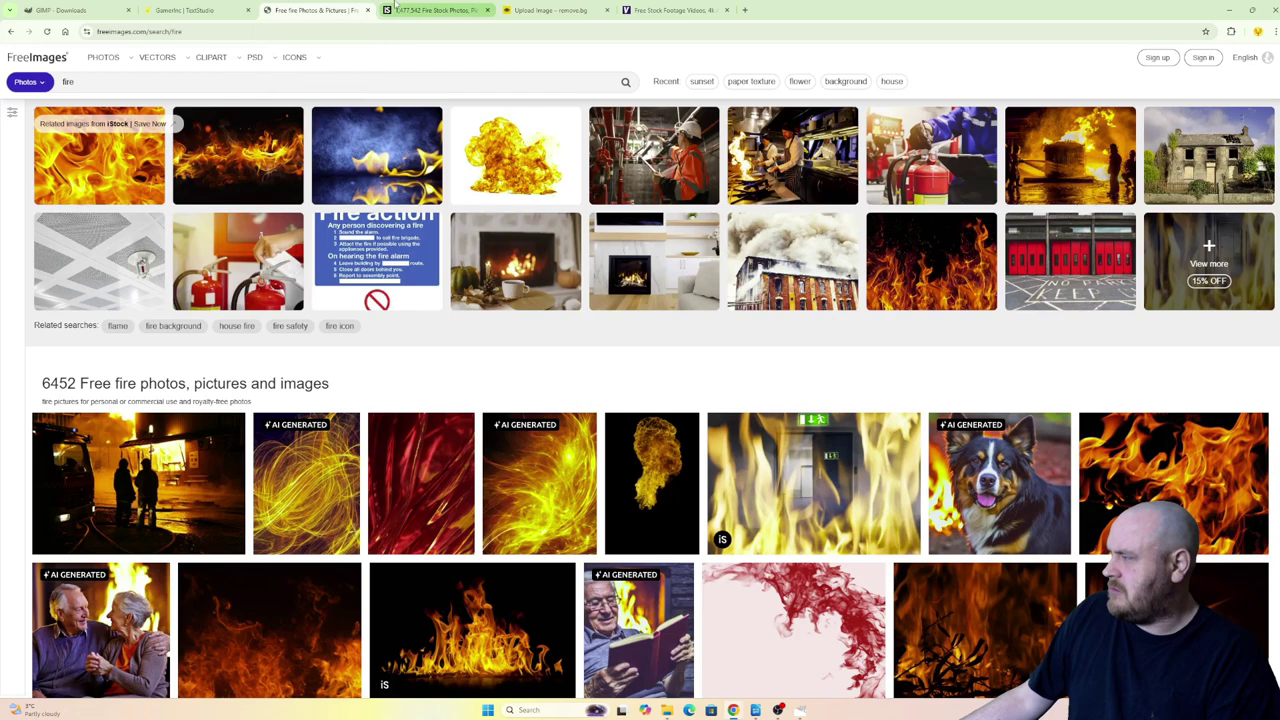
click(488, 10)
Scroll down through the fire photo results.
scroll(537, 335, down, 2)
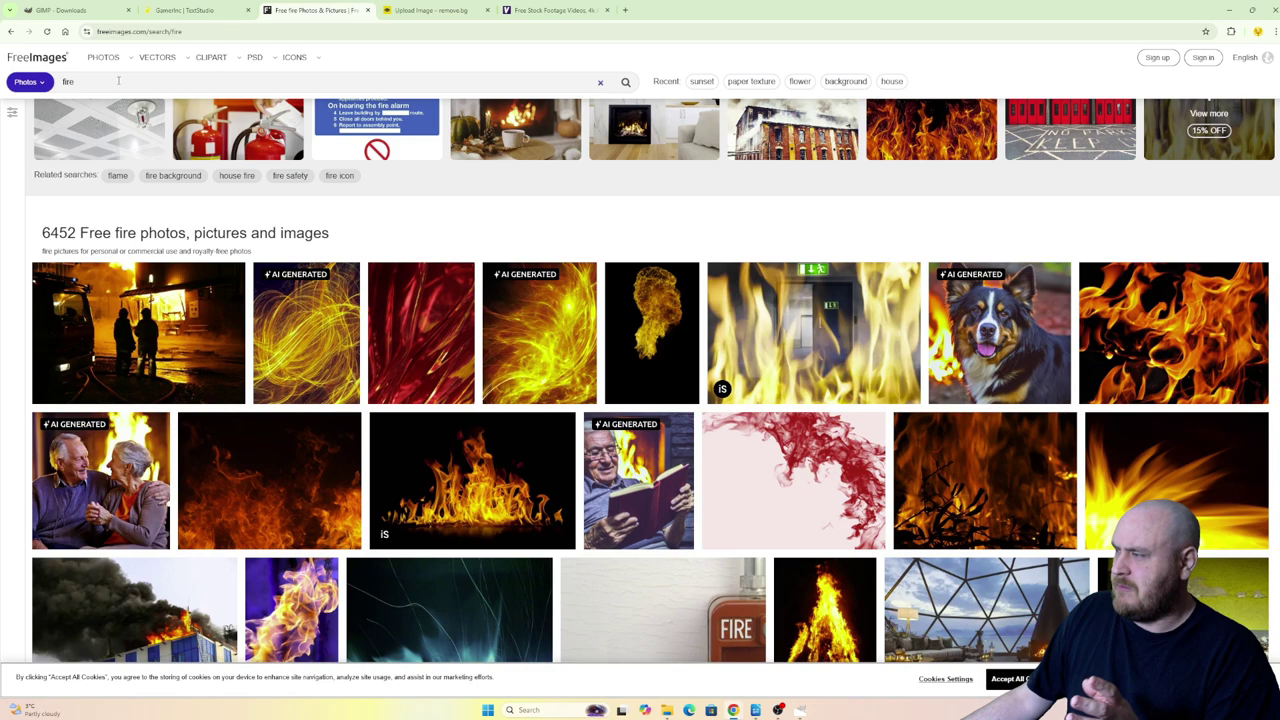
scroll(677, 378, down, 3)
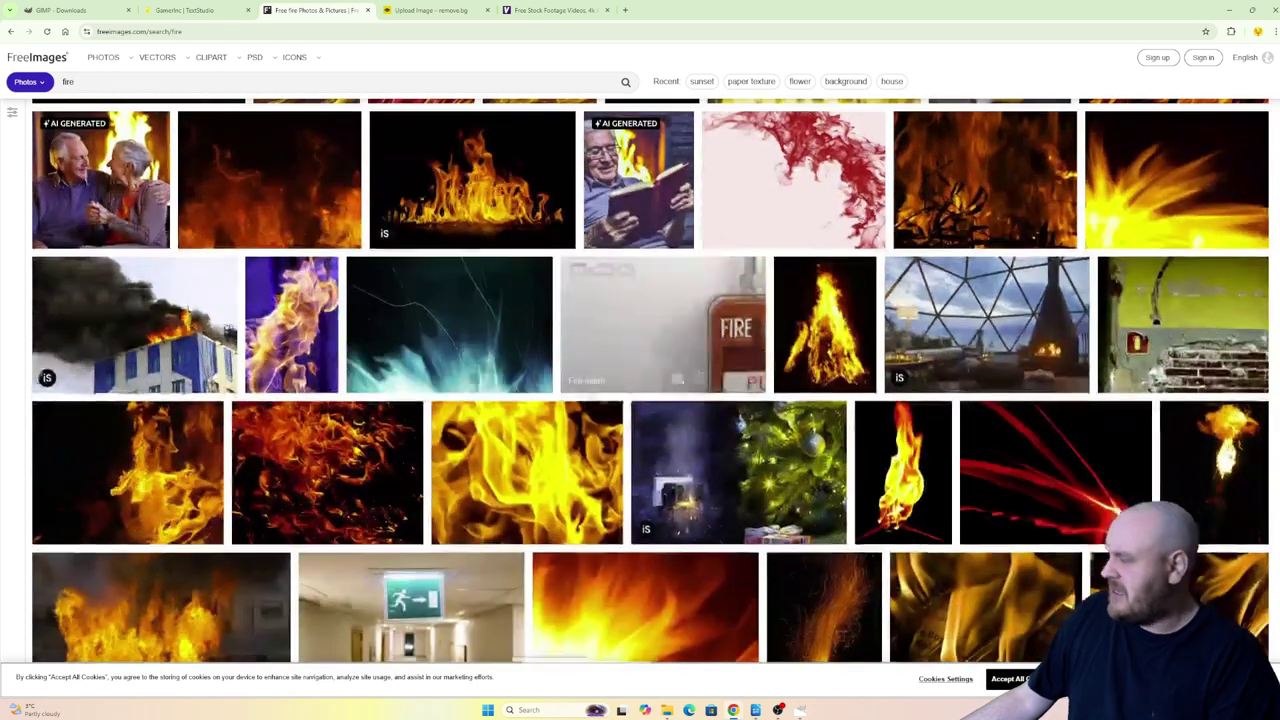
scroll(677, 378, down, 1)
scroll(677, 378, down, 1)
scroll(675, 377, down, 1)
scroll(672, 375, down, 2)
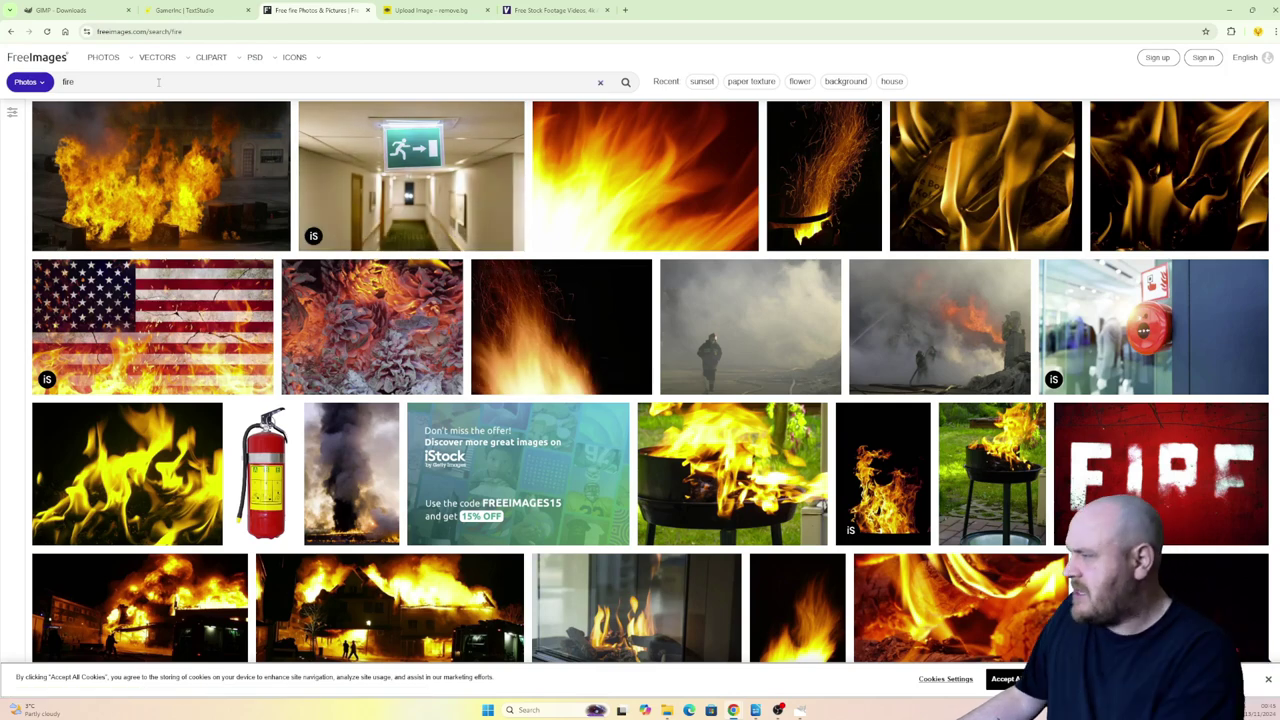
Replace the search term with 'ice' and scroll through the 6721 ice photos.
double_click(68, 81)
text(ice)
key(Return)
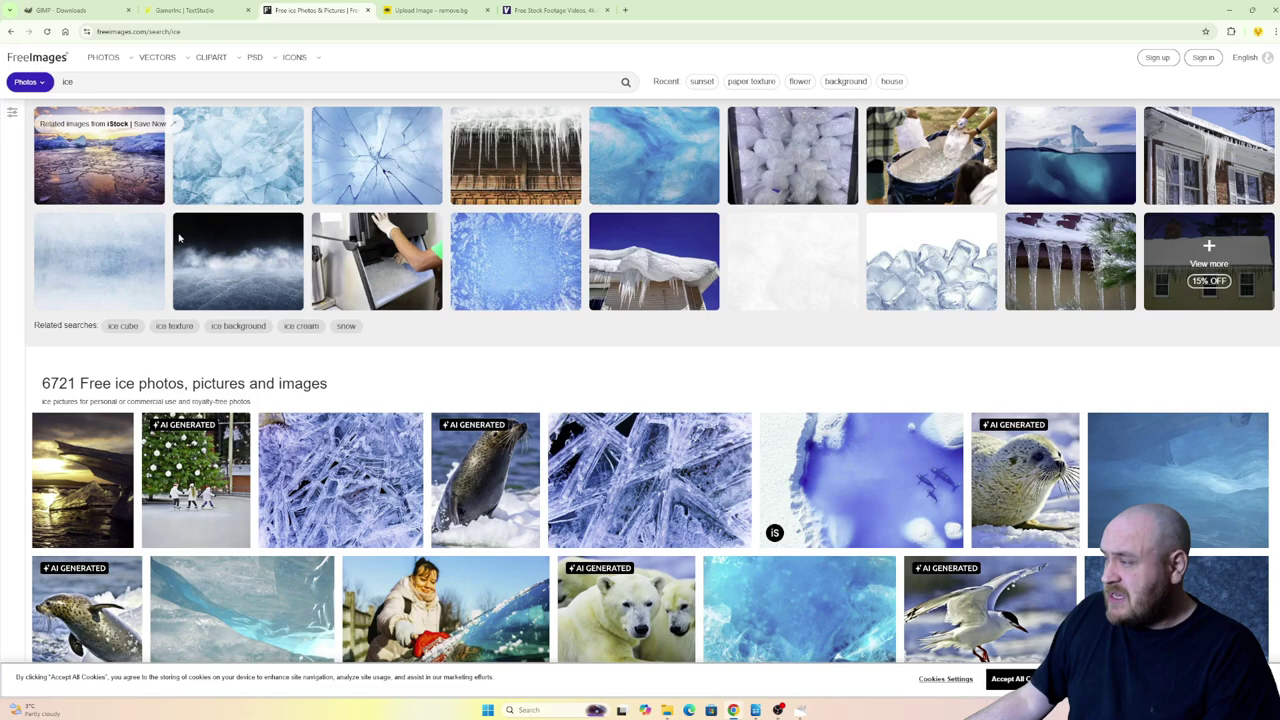
scroll(180, 237, down, 2)
scroll(300, 300, down, 2)
scroll(420, 370, down, 1)
scroll(522, 430, down, 2)
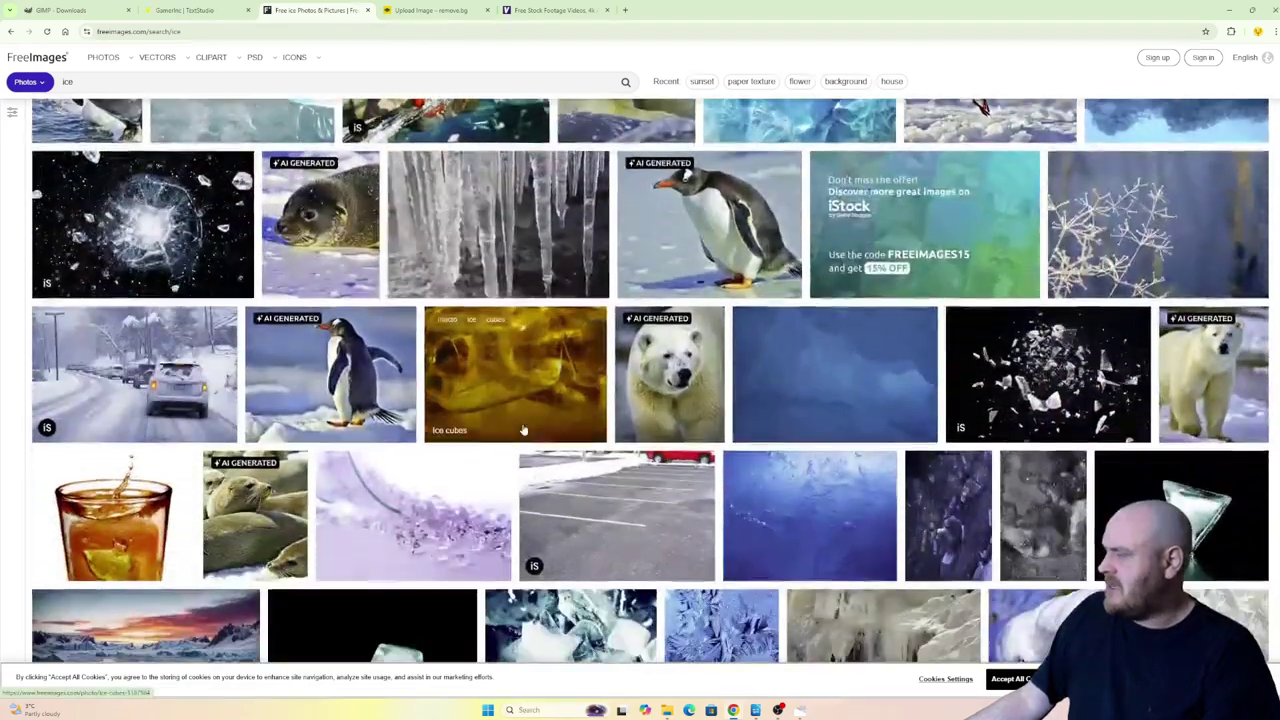
scroll(522, 430, down, 1)
scroll(522, 430, down, 1)
scroll(518, 430, down, 2)
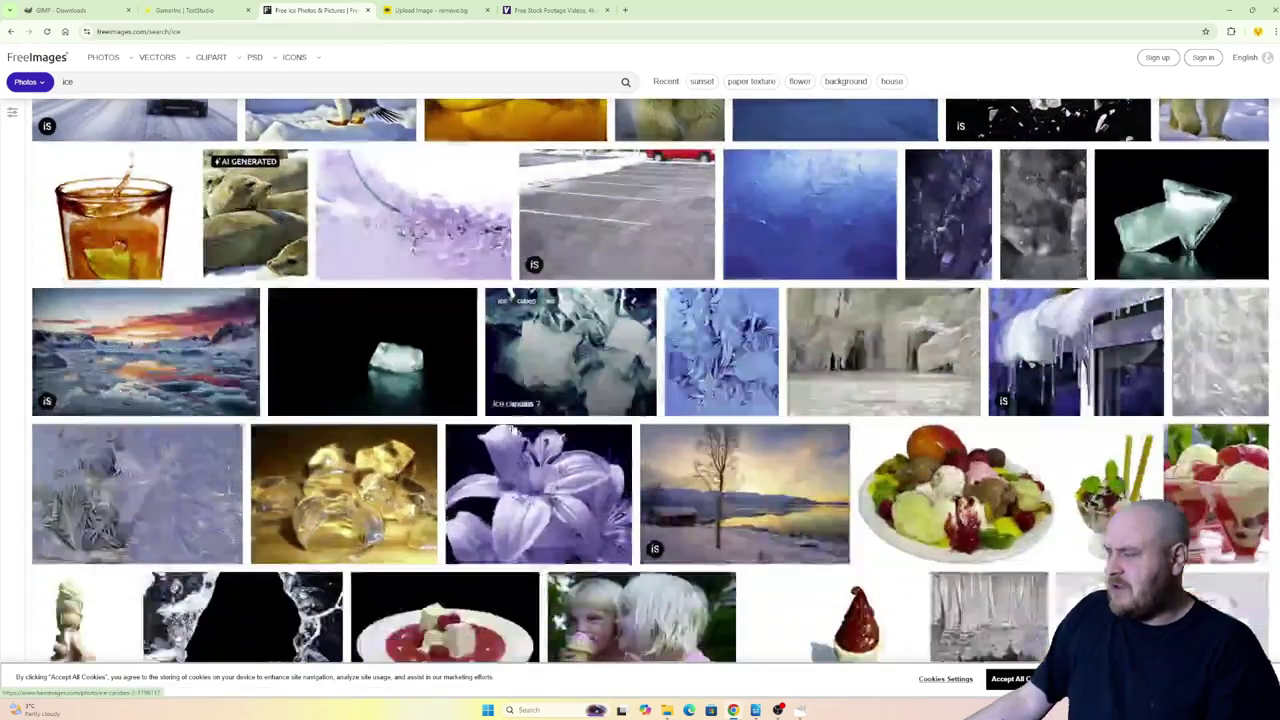
Search for 'city' and scroll through the skyline and street photo results.
triple_click(110, 84)
text(city)
key(Return)
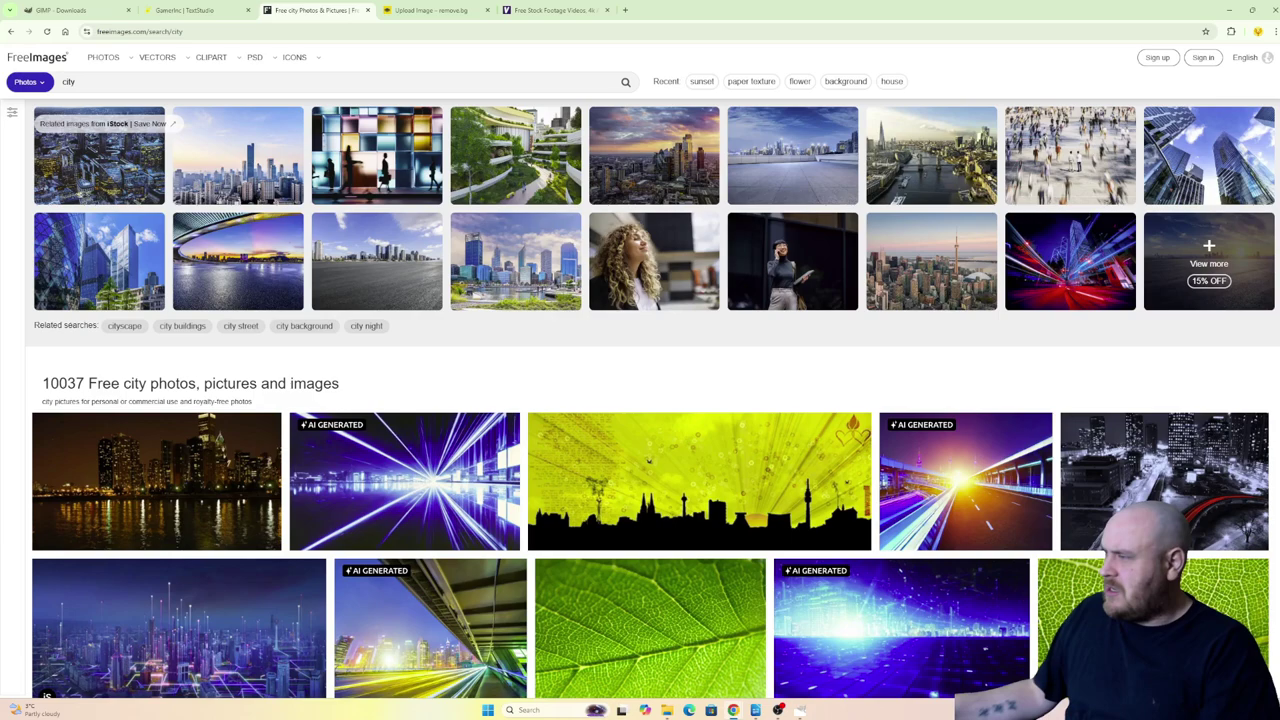
scroll(585, 395, down, 3)
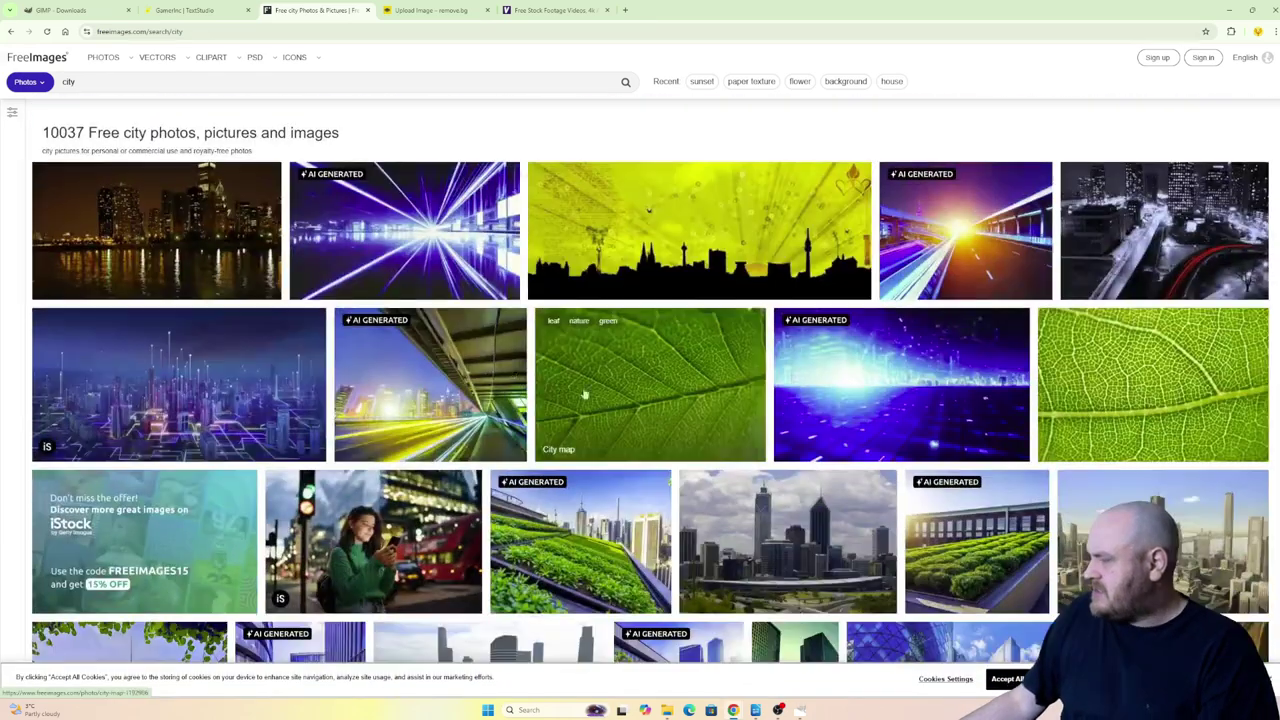
scroll(585, 395, down, 2)
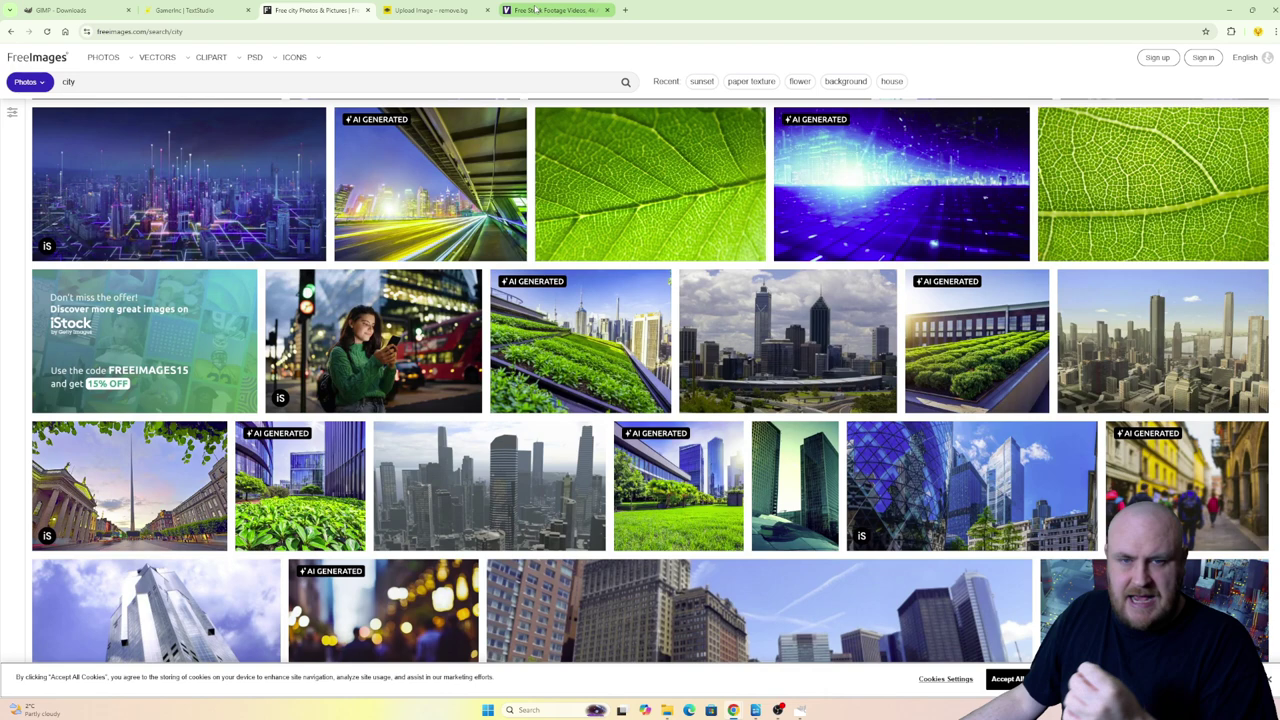
Switch to remove.bg and open the first uploaded image, the game character.
click(398, 9)
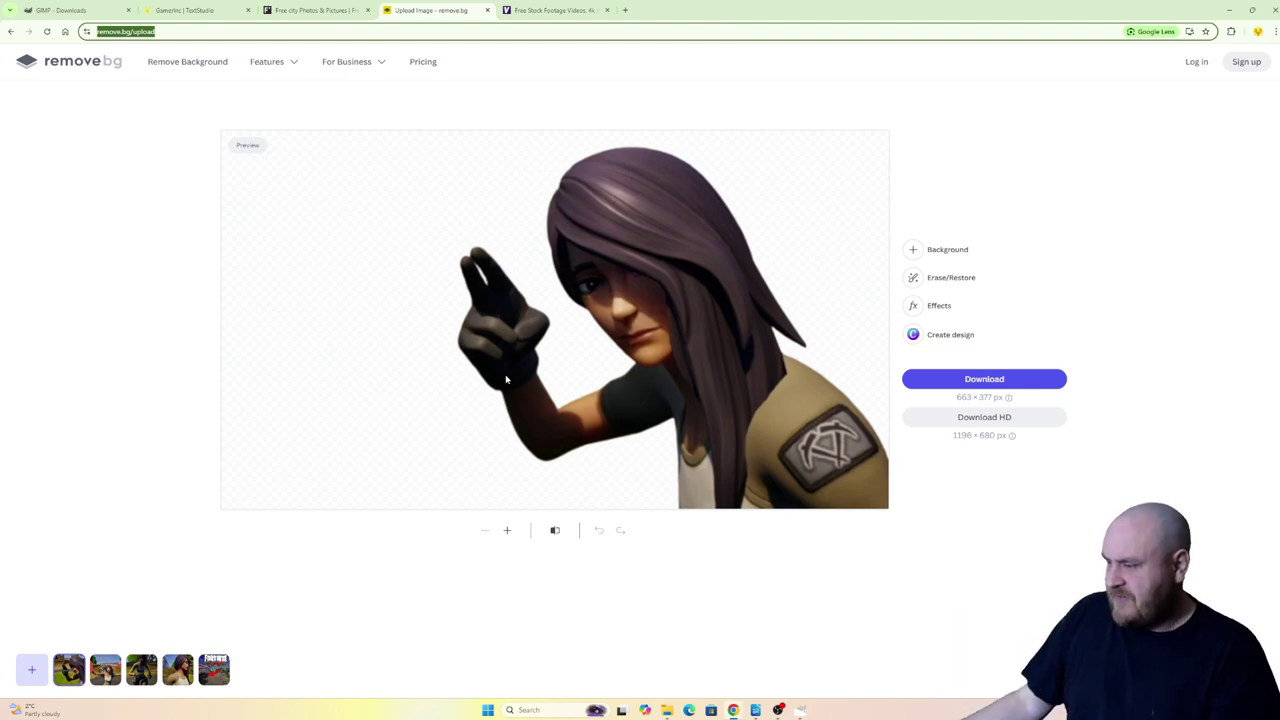
click(72, 677)
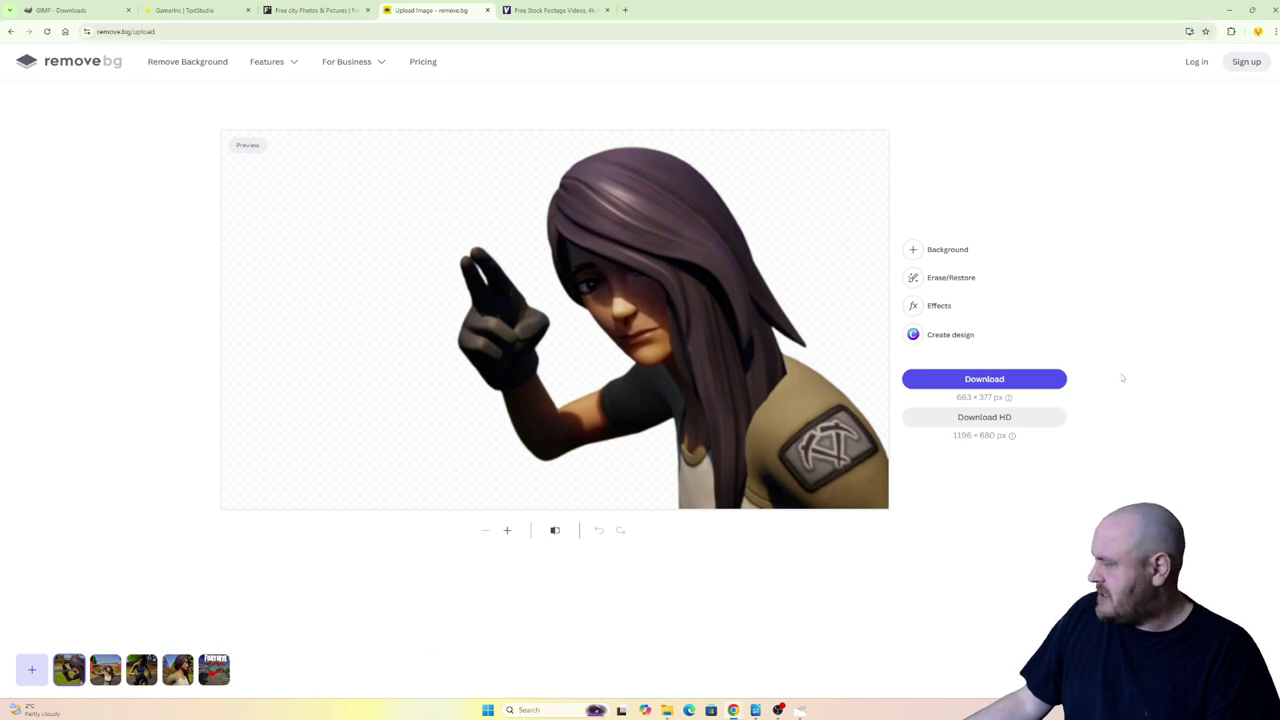
Open the Erase/Restore brush, switch it to Restore, then close the brush panel.
click(950, 279)
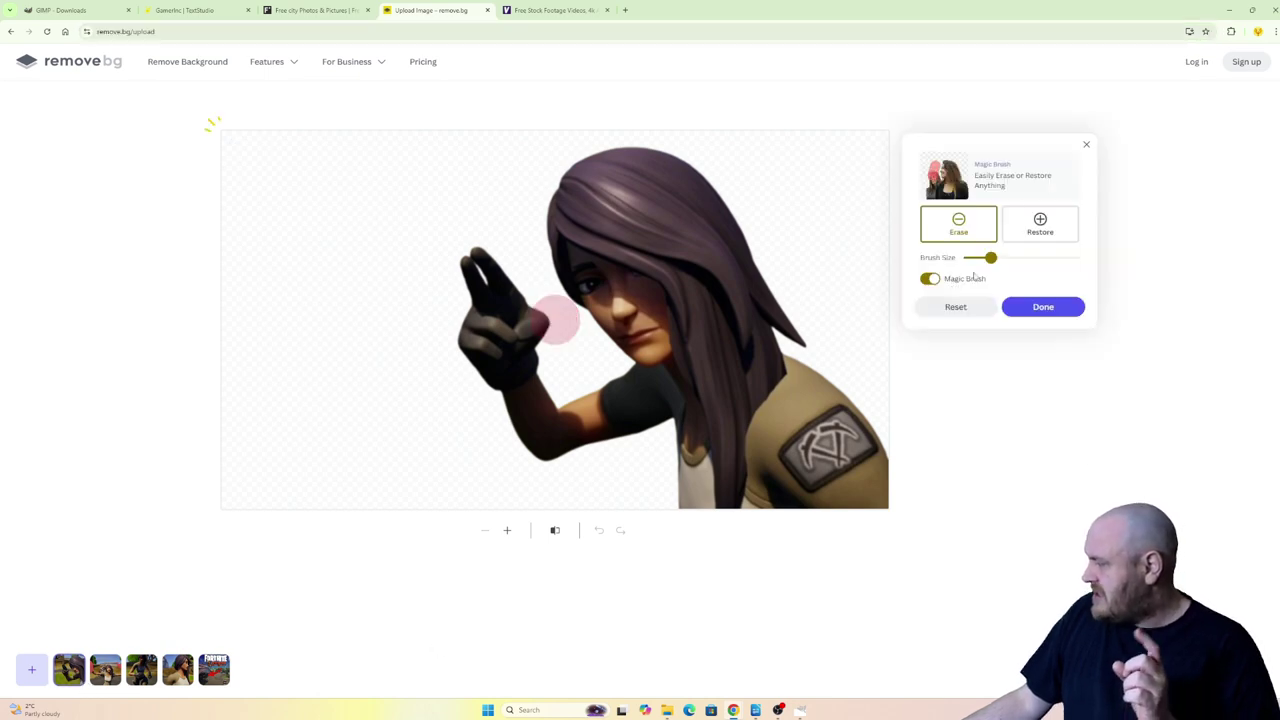
click(1041, 215)
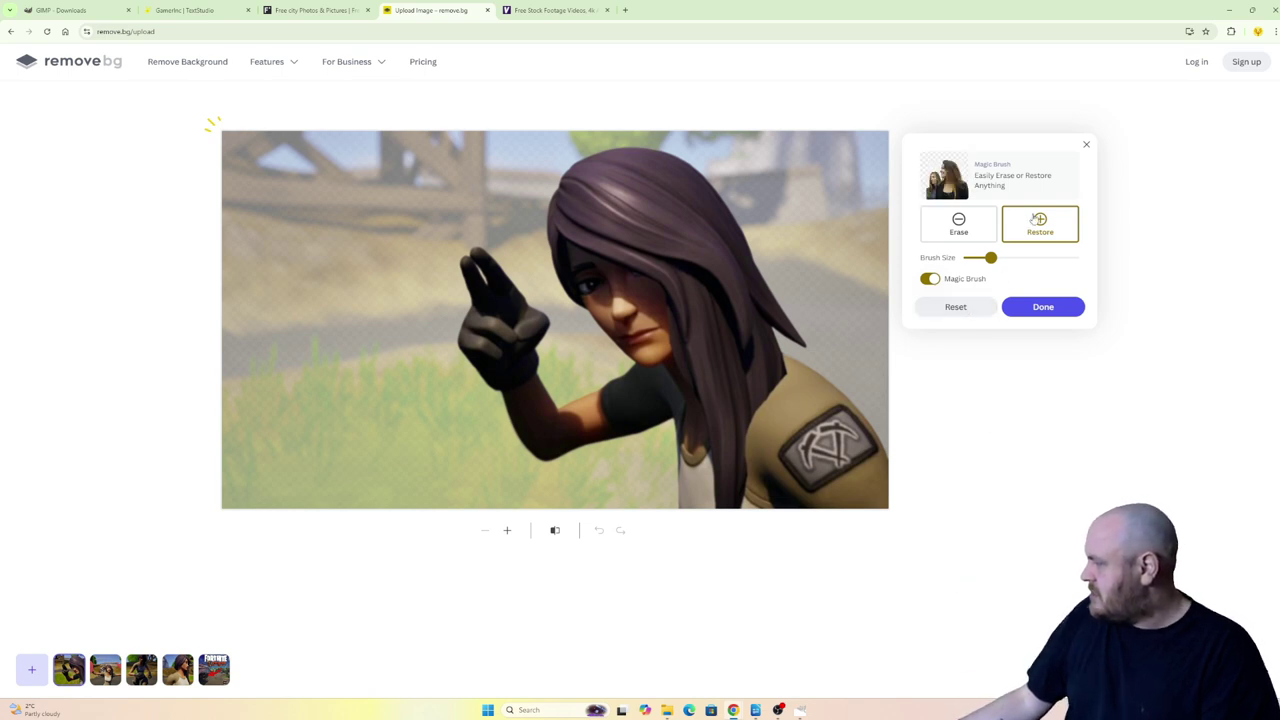
click(1086, 148)
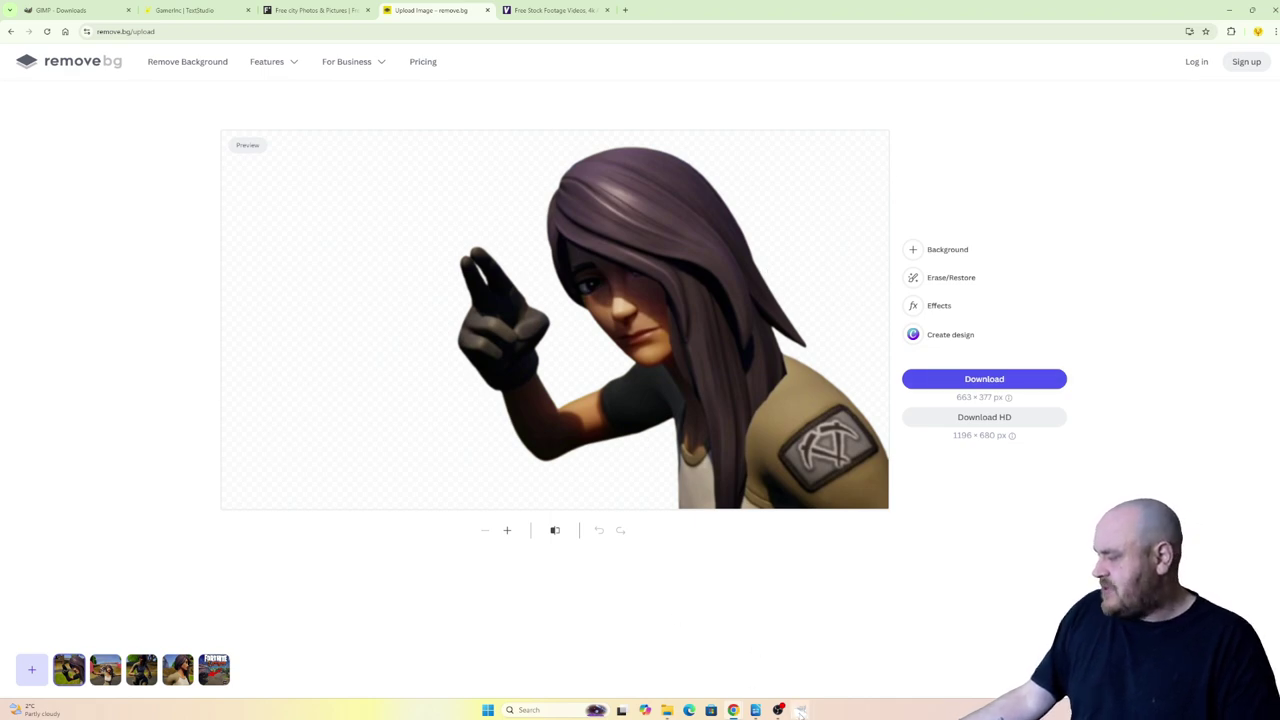
click(800, 711)
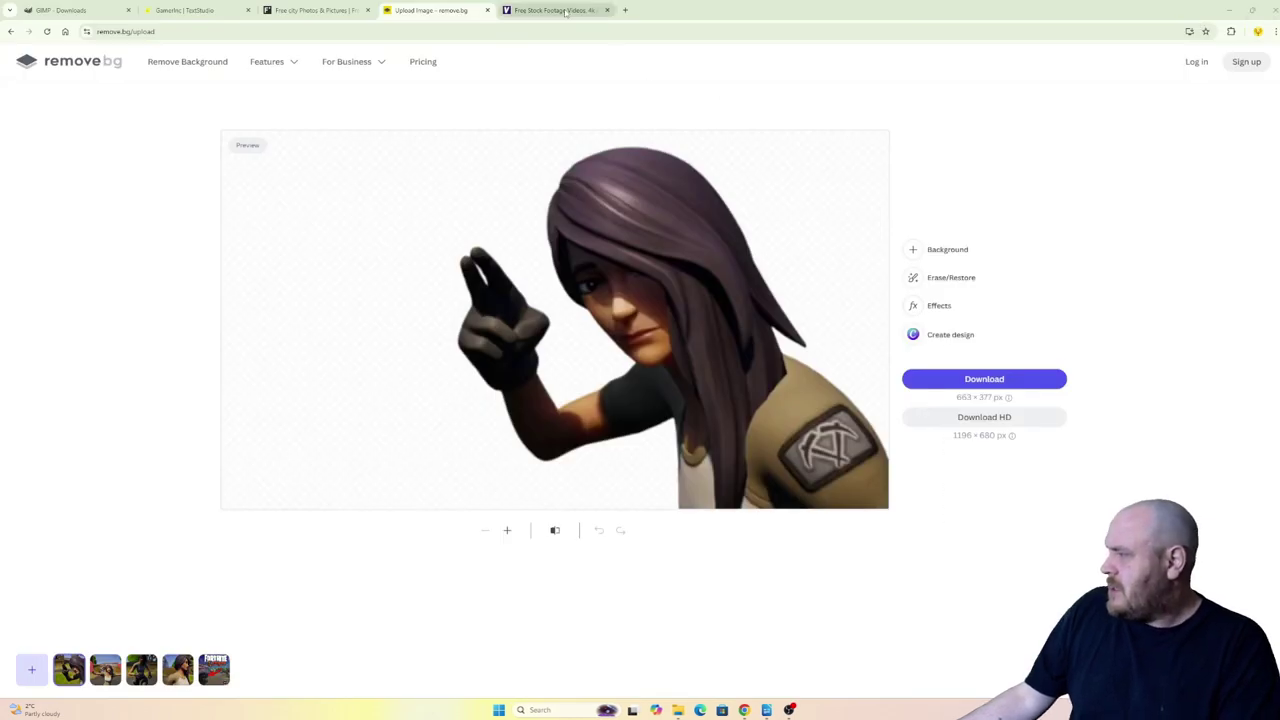
Switch to the Videezy 'Free Stock Footage Videos' tab.
click(565, 11)
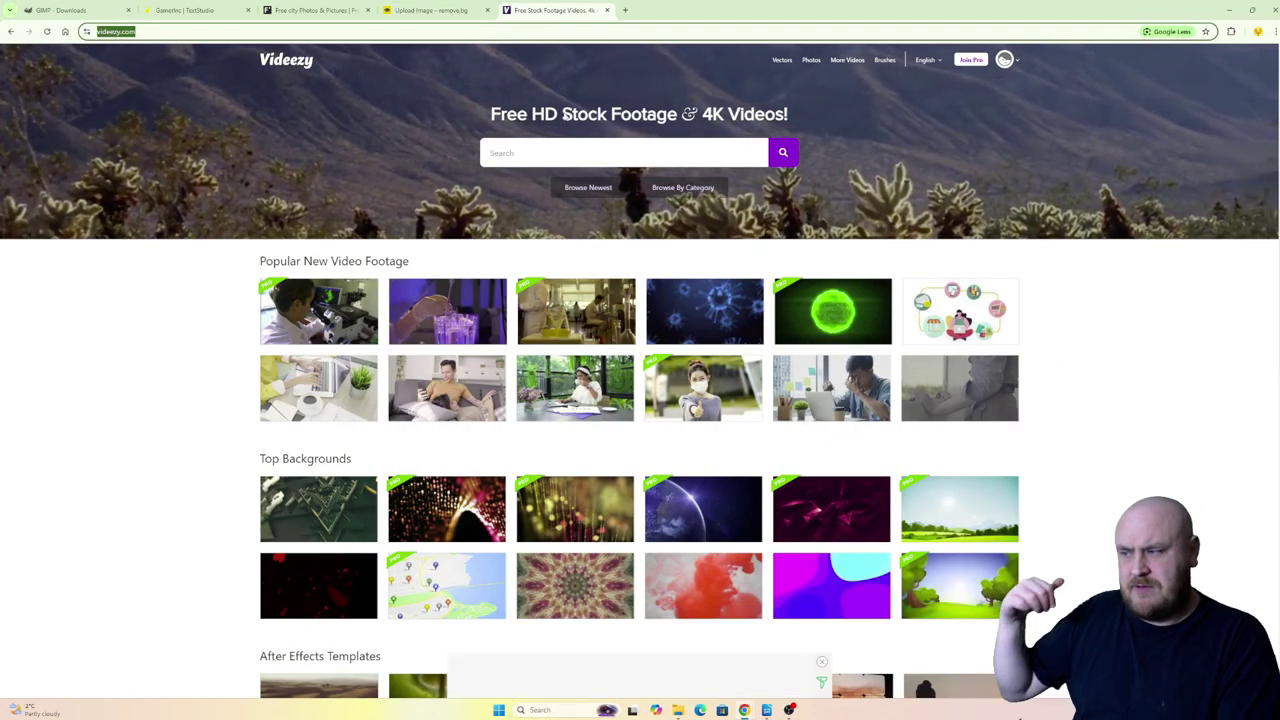